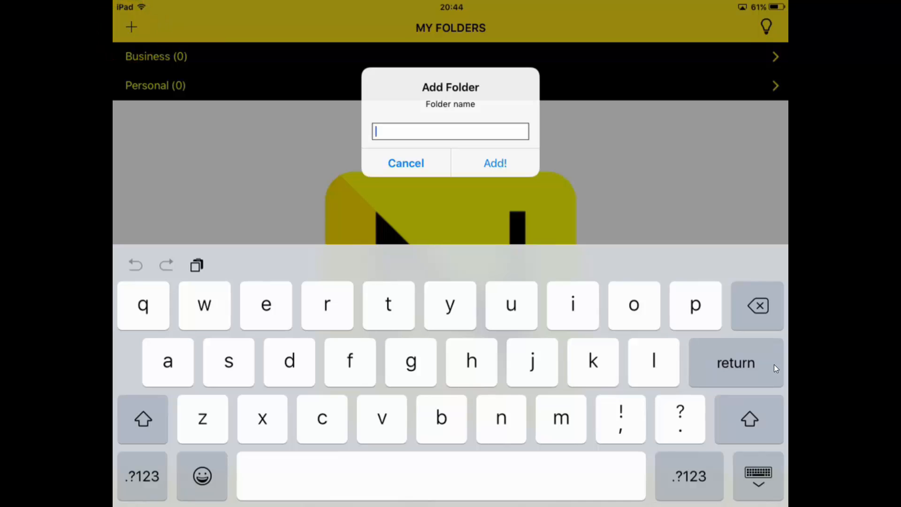
Name the new folder minutesforwork and add it to the folder list
{"action": "type", "text": "minutesforwork"}
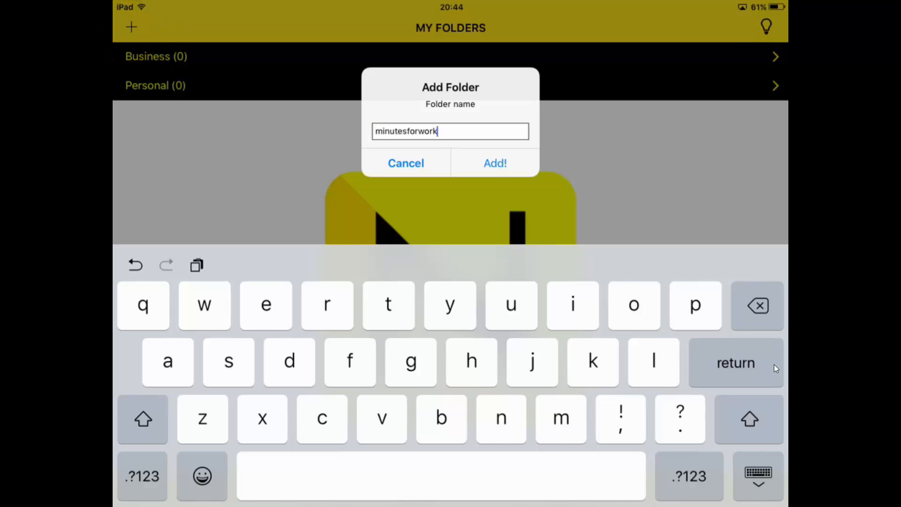
{"action": "key", "text": "Return"}
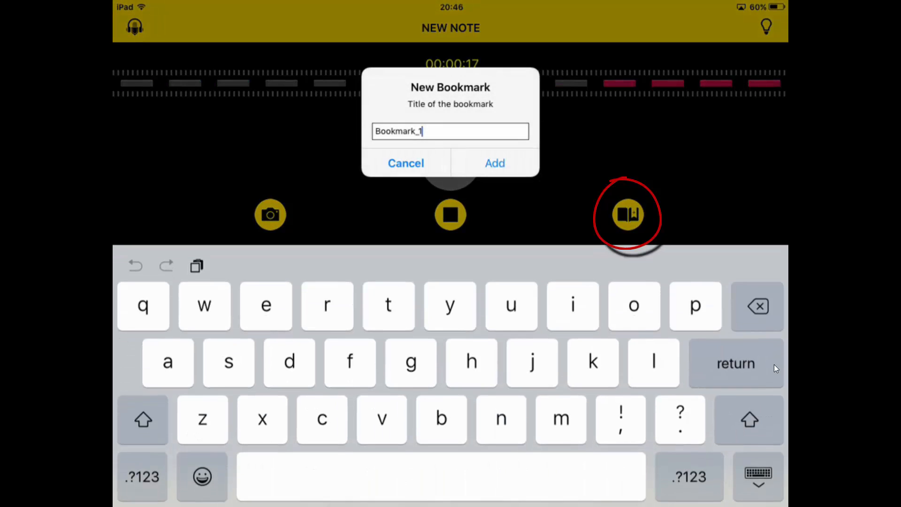
Replace the default bookmark title with "important" and add the bookmark to the recording
{"action": "key", "text": "BackSpace"}
{"action": "key", "text": "BackSpace"}
{"action": "key", "text": "BackSpace"}
{"action": "key", "text": "BackSpace"}
{"action": "key", "text": "BackSpace"}
{"action": "key", "text": "BackSpace"}
{"action": "key", "text": "BackSpace"}
{"action": "key", "text": "BackSpace"}
{"action": "key", "text": "BackSpace"}
{"action": "key", "text": "BackSpace"}
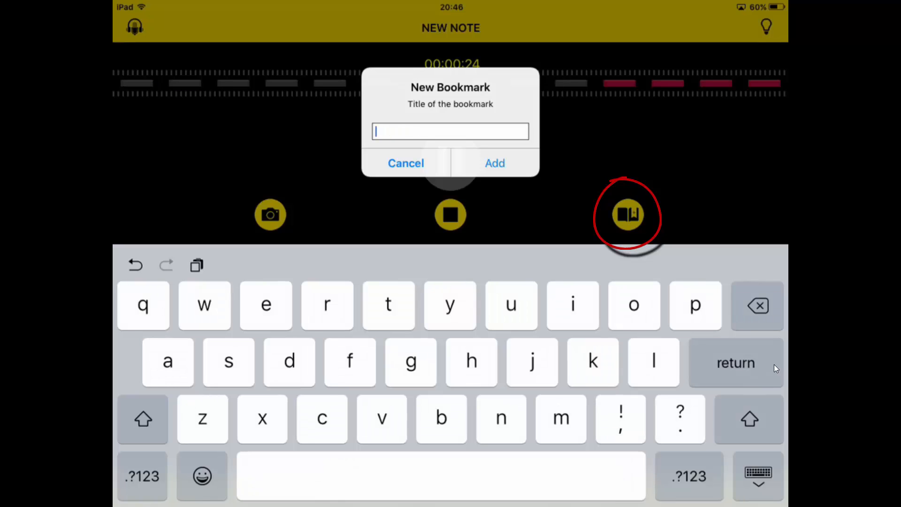
{"action": "type", "text": "important"}
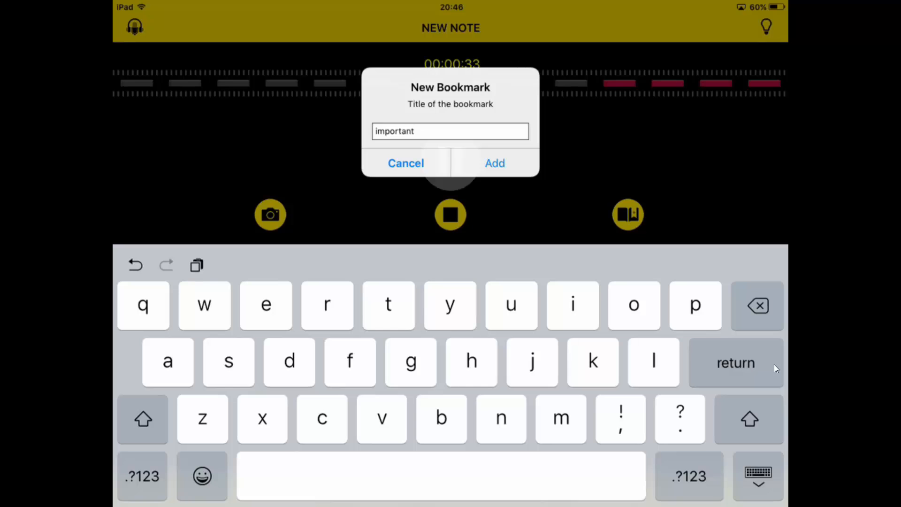
{"action": "key", "text": "Return"}
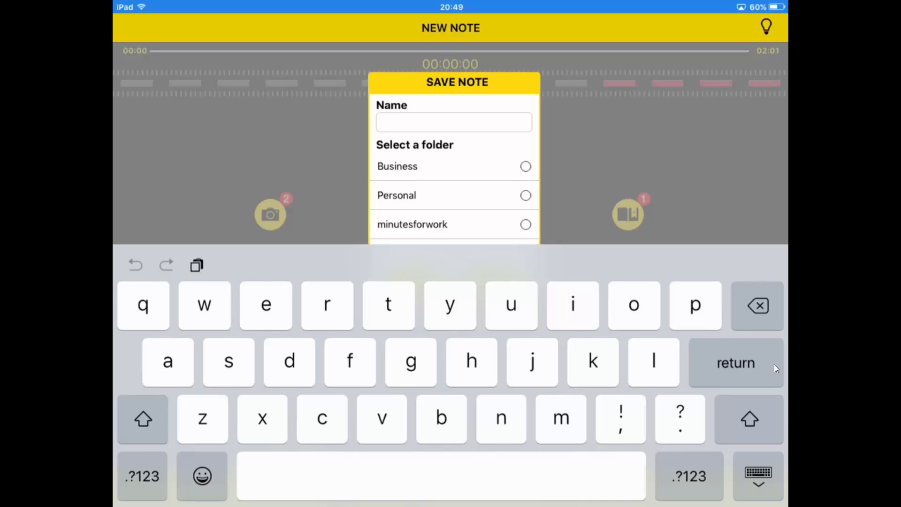
Enter item1 as the name of the recorded note being saved
{"action": "type", "text": "item1"}
{"action": "key", "text": "Return"}
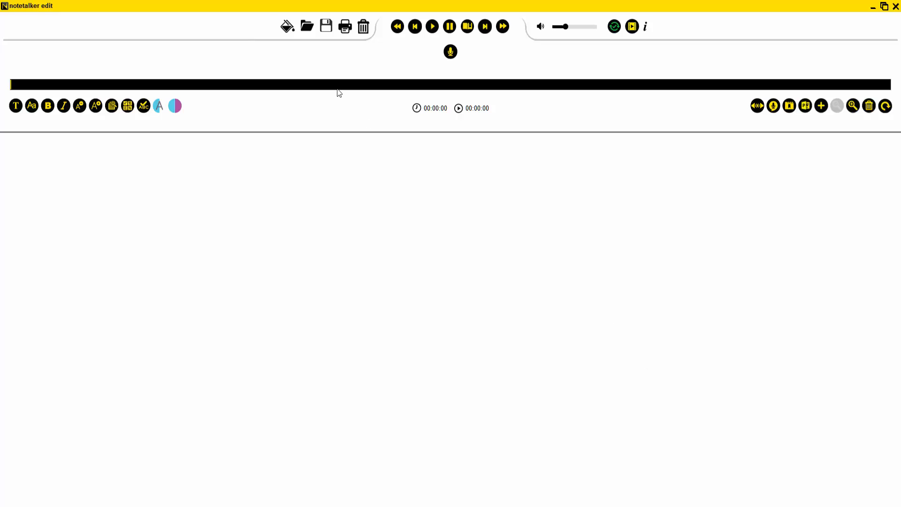
In Notetalker Edit, change the background colour to cream
{"action": "left_click", "coordinate": [288, 29]}
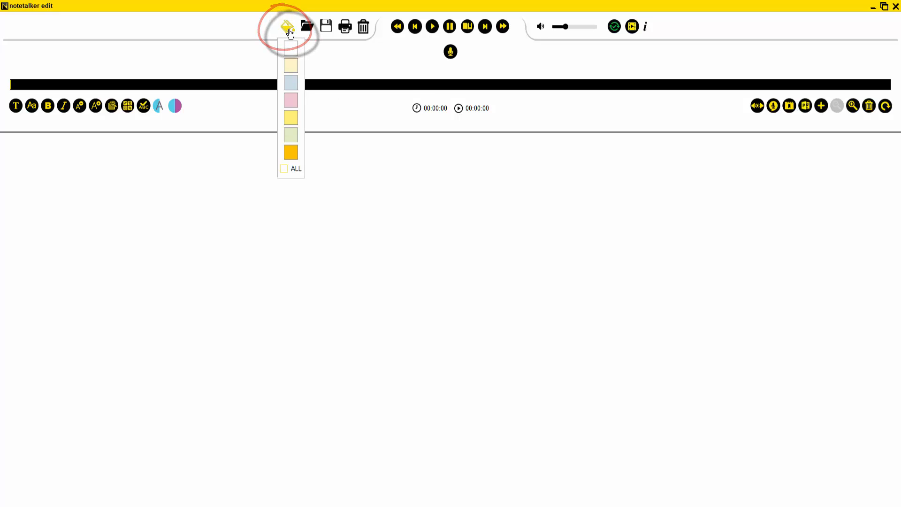
{"action": "left_click", "coordinate": [291, 66]}
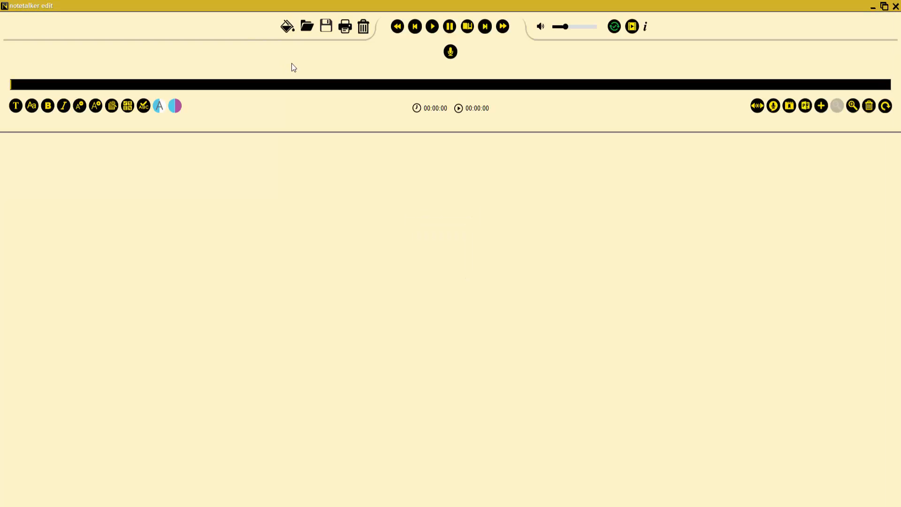
{"action": "left_click", "coordinate": [306, 25]}
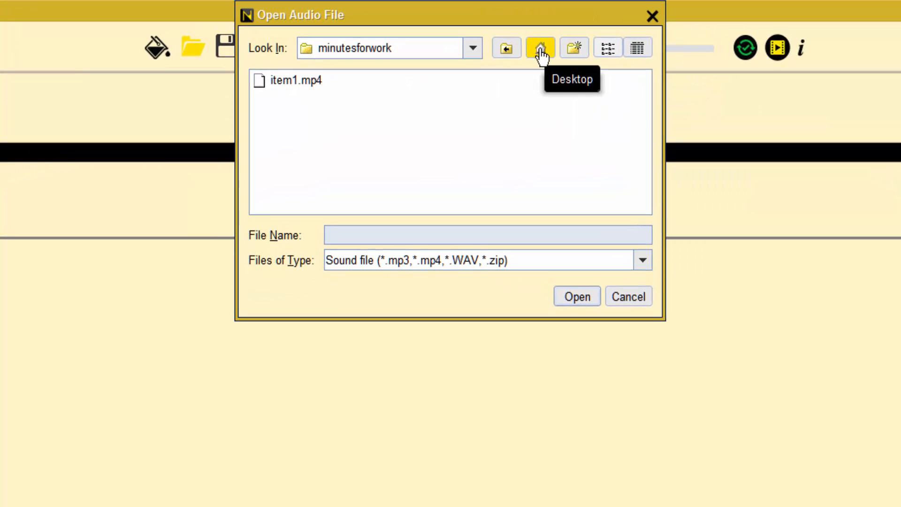
{"action": "left_click", "coordinate": [541, 49]}
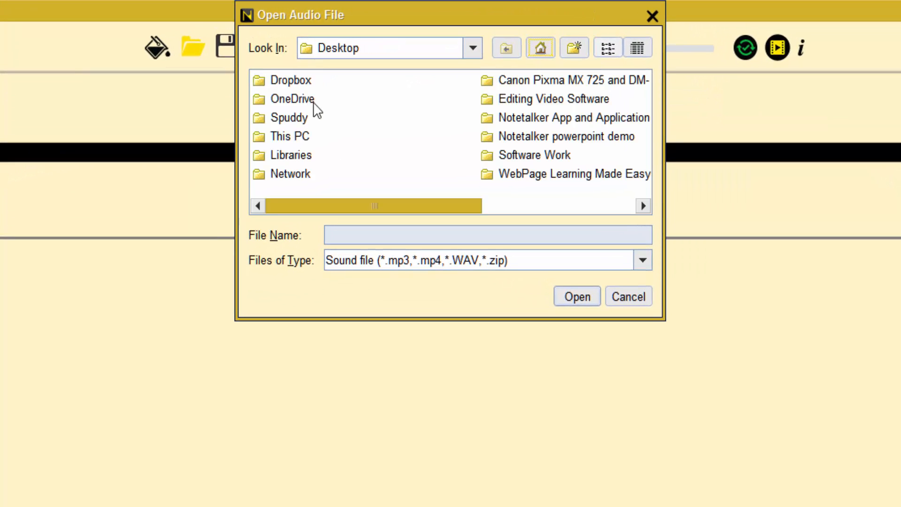
{"action": "double_click", "coordinate": [294, 80]}
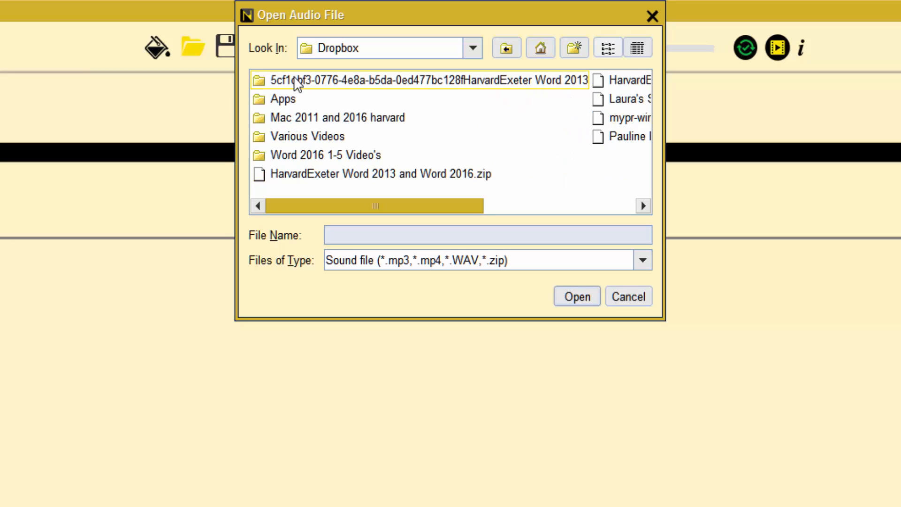
{"action": "double_click", "coordinate": [282, 99]}
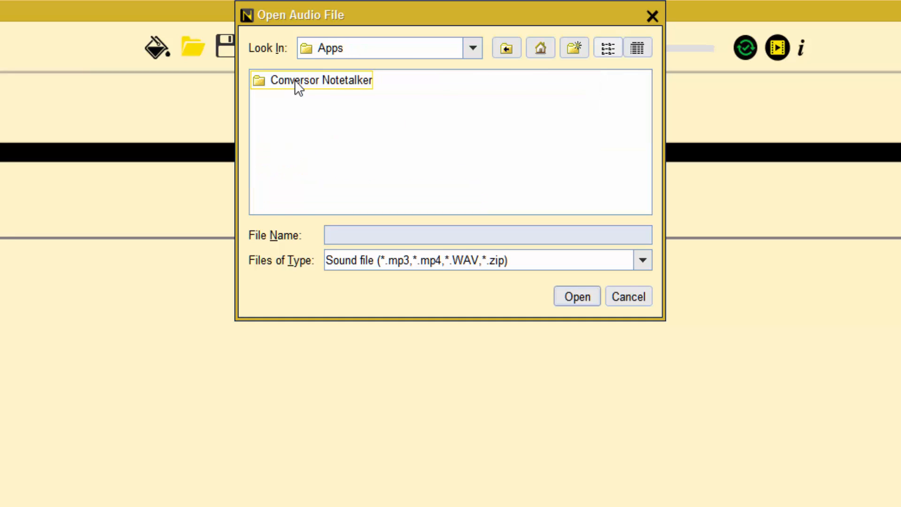
{"action": "double_click", "coordinate": [297, 85]}
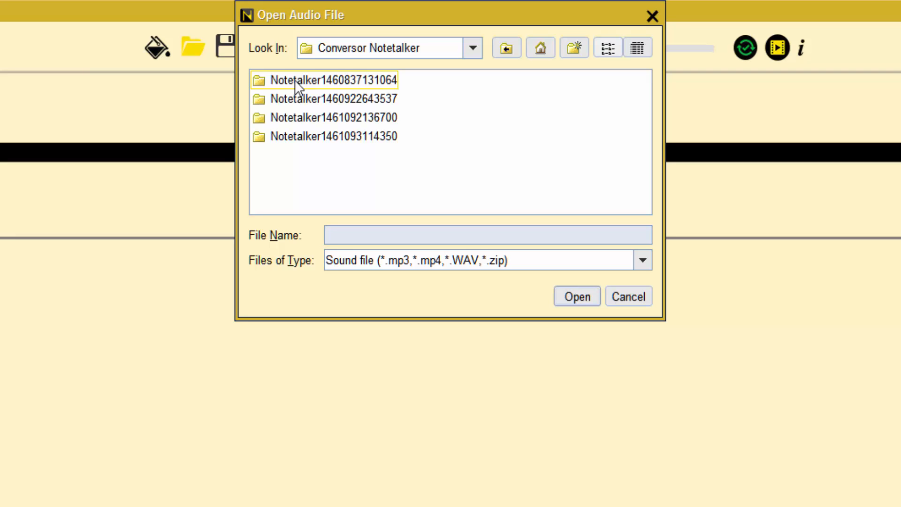
{"action": "double_click", "coordinate": [294, 135]}
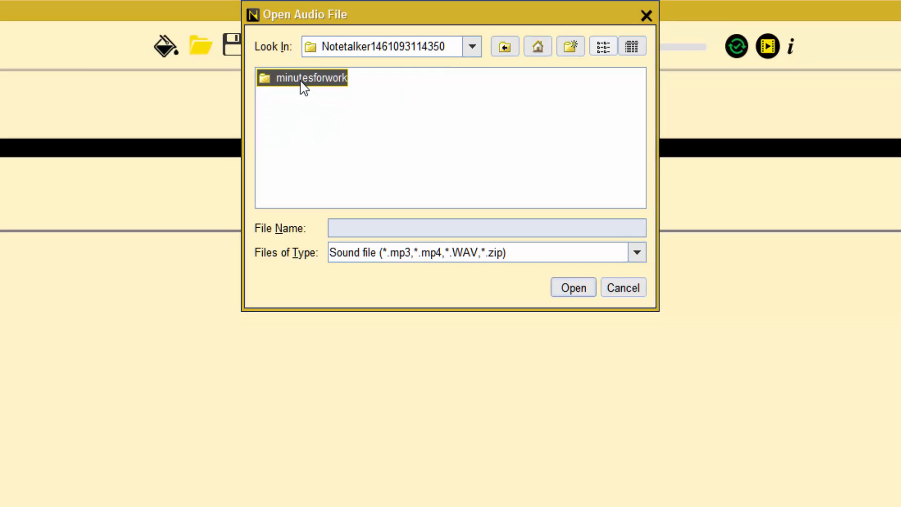
{"action": "double_click", "coordinate": [297, 82]}
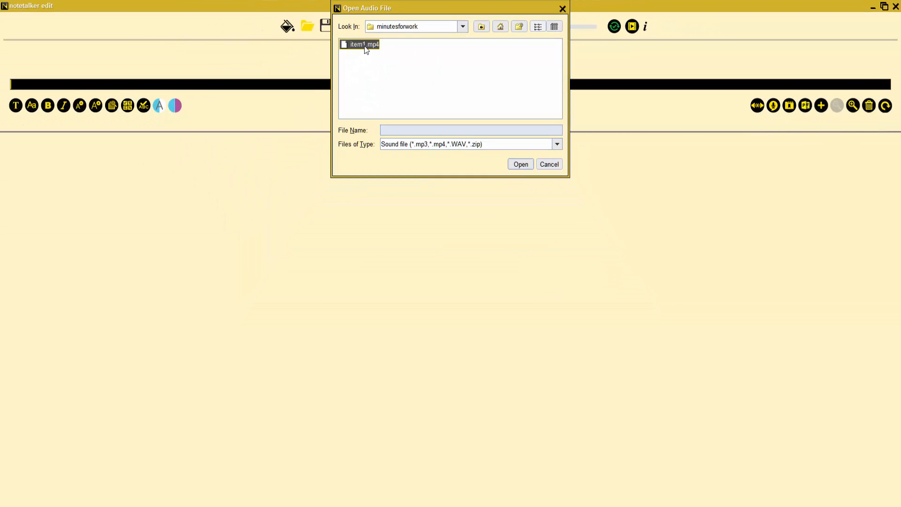
{"action": "double_click", "coordinate": [365, 45]}
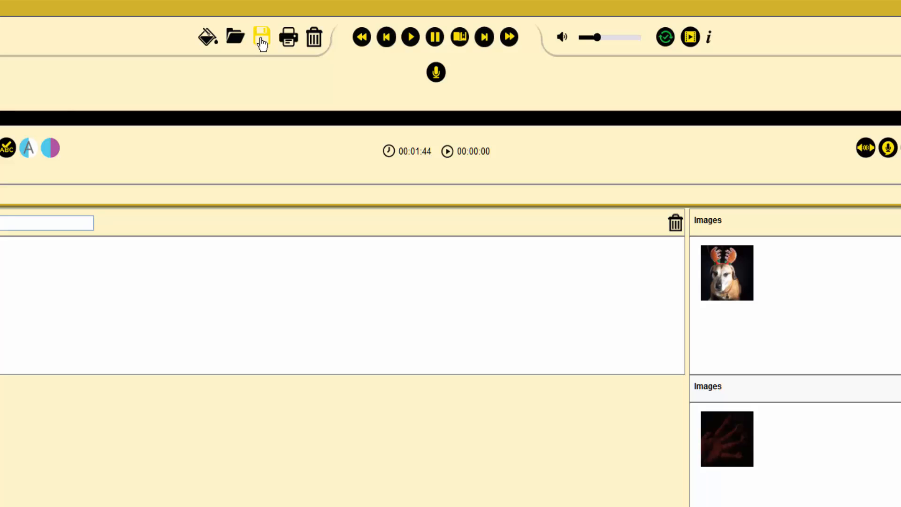
{"action": "left_click", "coordinate": [262, 41]}
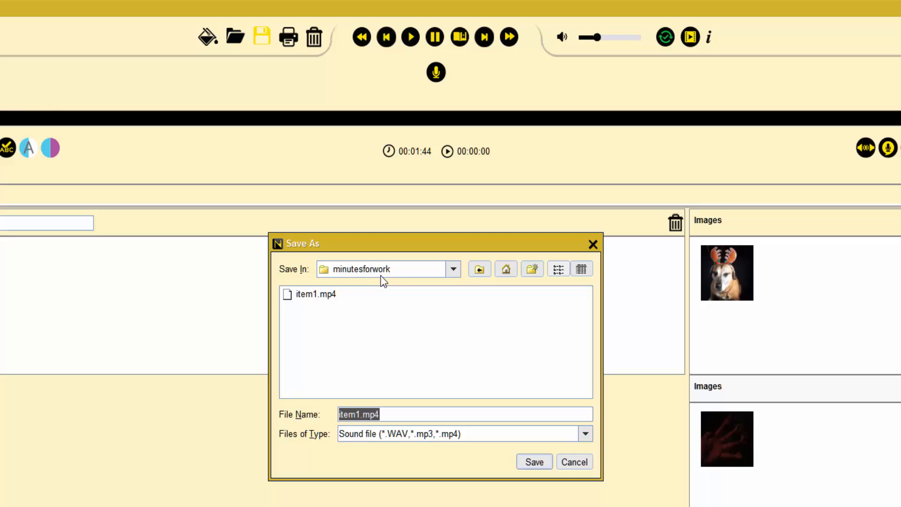
{"action": "left_click", "coordinate": [507, 271]}
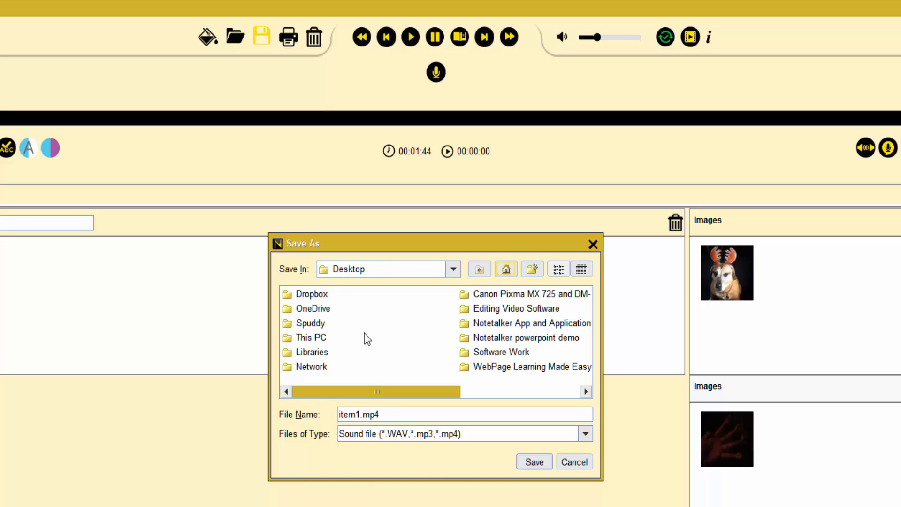
{"action": "left_click", "coordinate": [573, 462]}
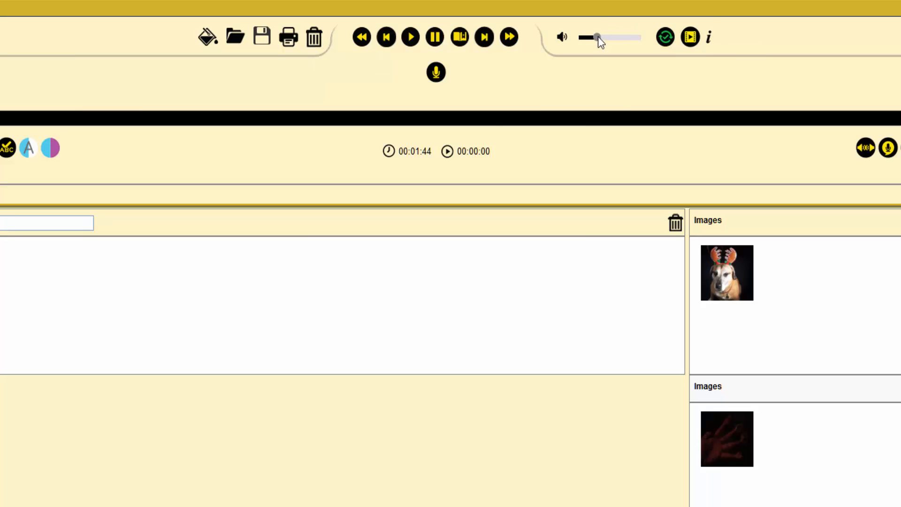
Raise the playback volume slightly
{"action": "left_click_drag", "start_coordinate": [598, 37], "coordinate": [607, 36]}
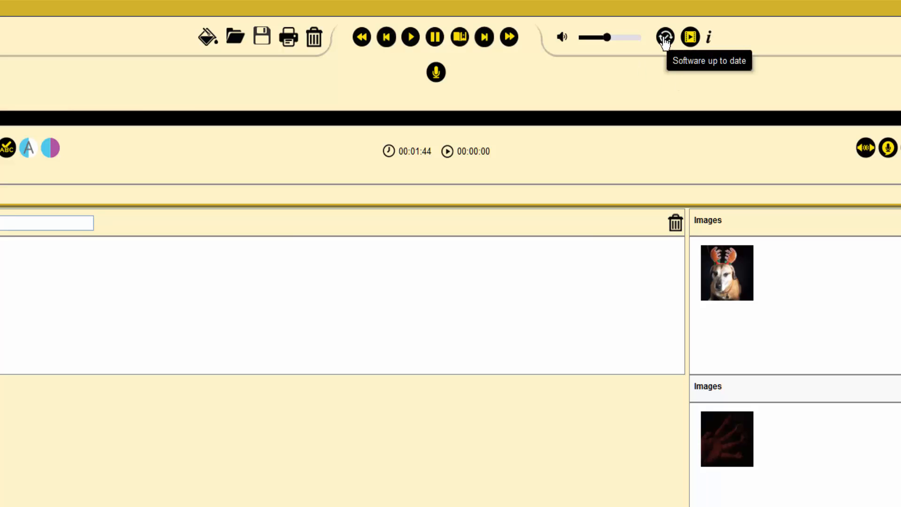
Open and pause the Getting started with Notetalker video, then view the software's version and contact information
{"action": "left_click", "coordinate": [690, 37]}
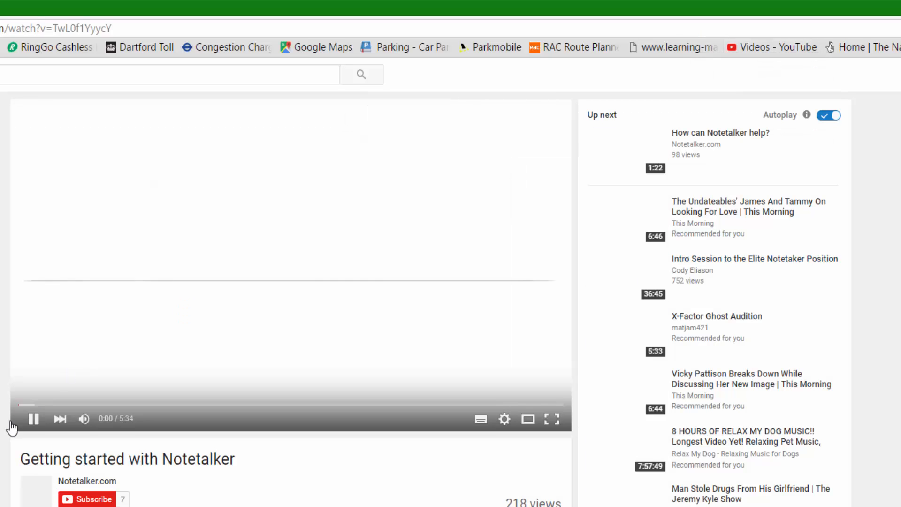
{"action": "key", "text": "space"}
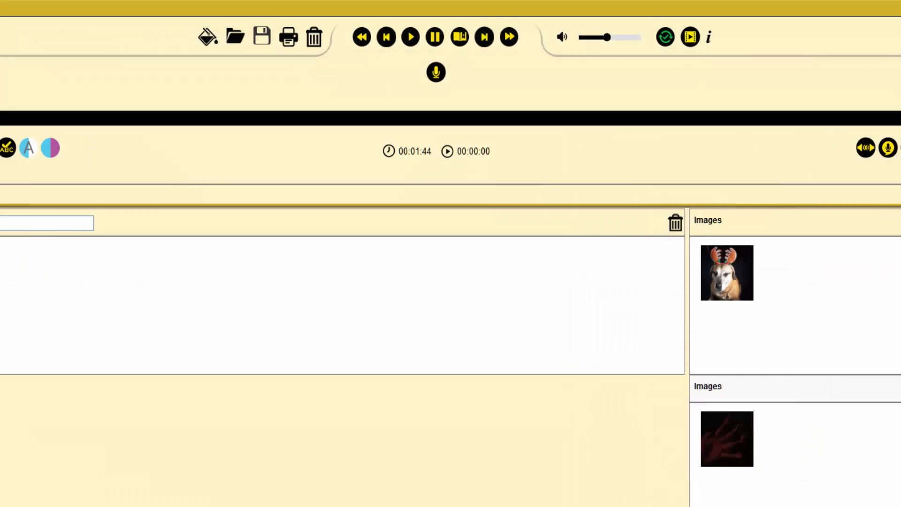
{"action": "left_click", "coordinate": [711, 38]}
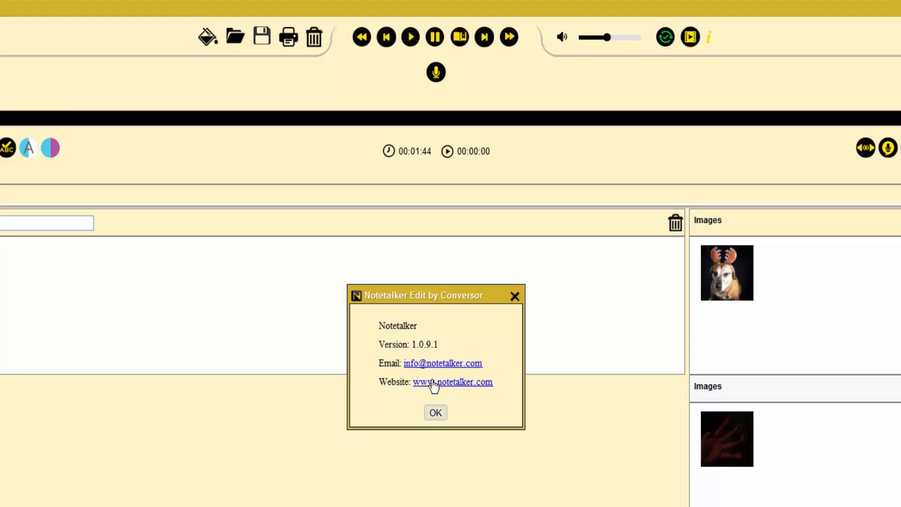
{"action": "left_click", "coordinate": [434, 413]}
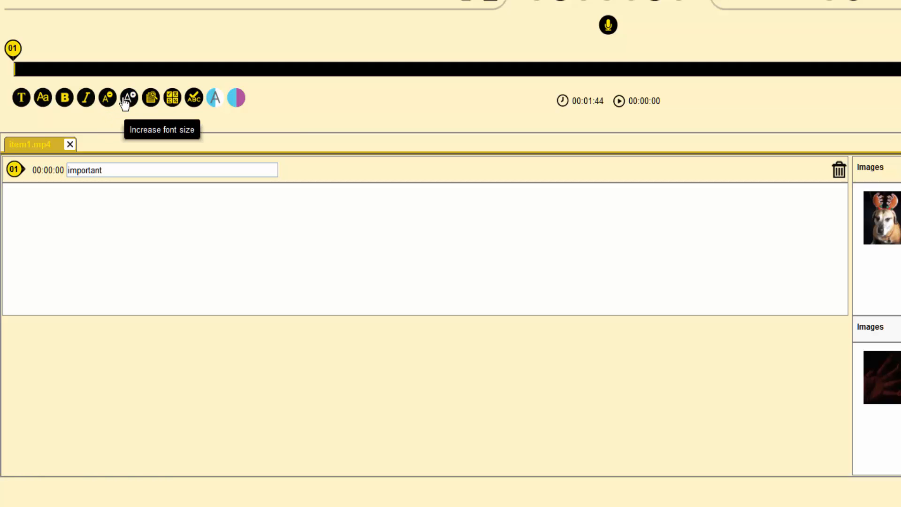
Examine the symbols offered by the Mathematics Keyboard and close it
{"action": "left_click", "coordinate": [151, 99]}
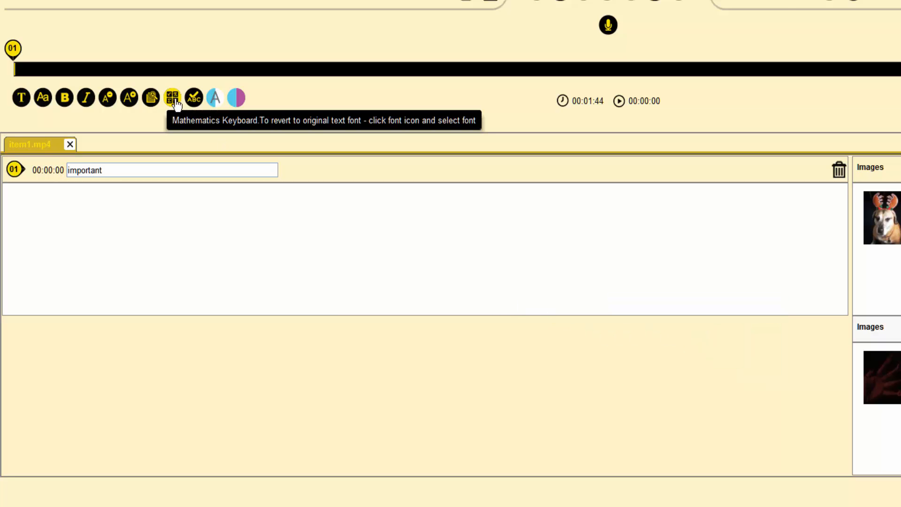
{"action": "left_click", "coordinate": [174, 101]}
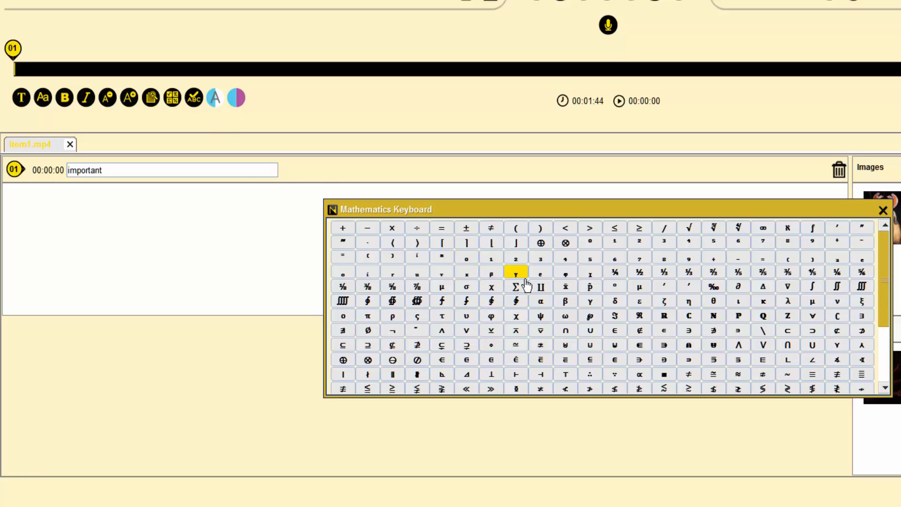
{"action": "scroll", "coordinate": [879, 301], "scroll_direction": "down", "scroll_amount": 3}
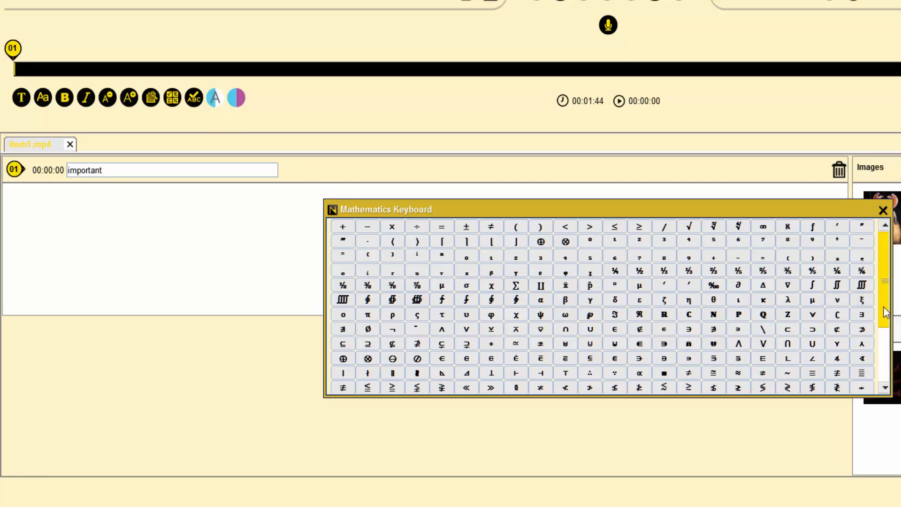
{"action": "left_click", "coordinate": [883, 210]}
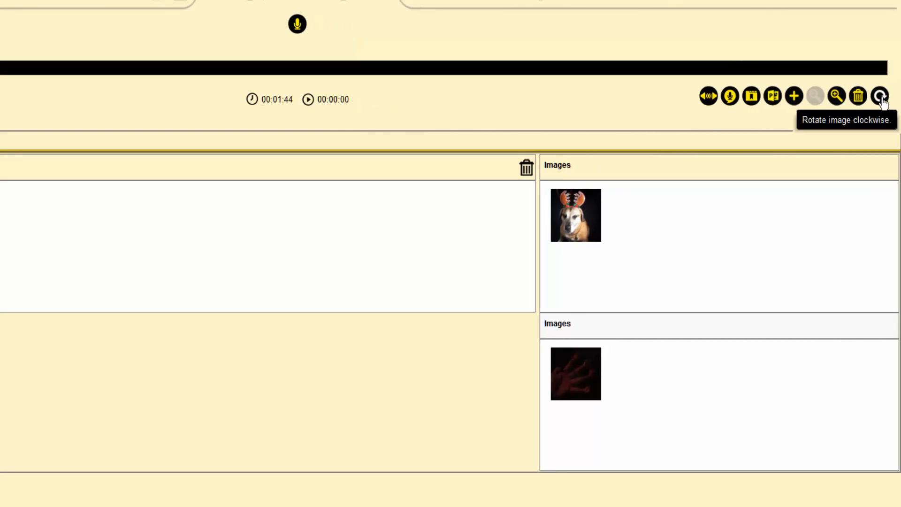
Rotate the dog image clockwise in four quarter turns, through a full circle
{"action": "left_click", "coordinate": [581, 221]}
{"action": "left_click", "coordinate": [880, 96]}
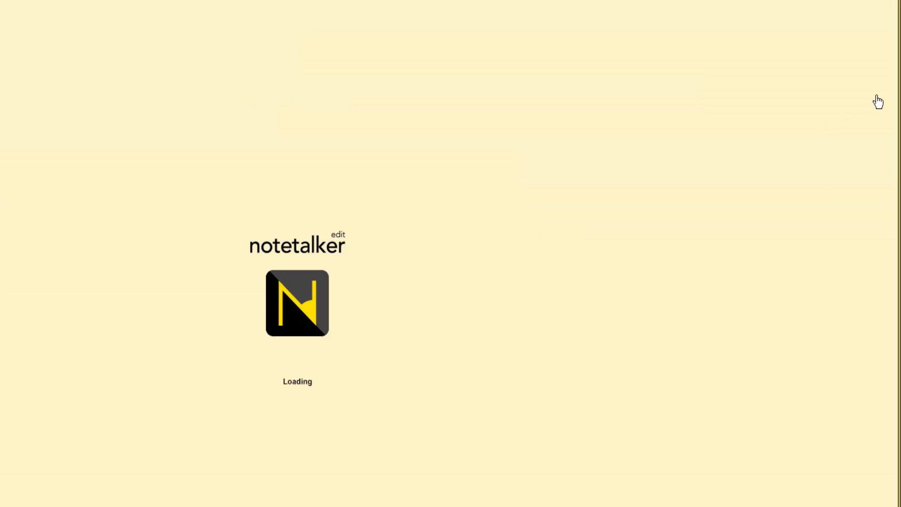
{"action": "left_click", "coordinate": [879, 97]}
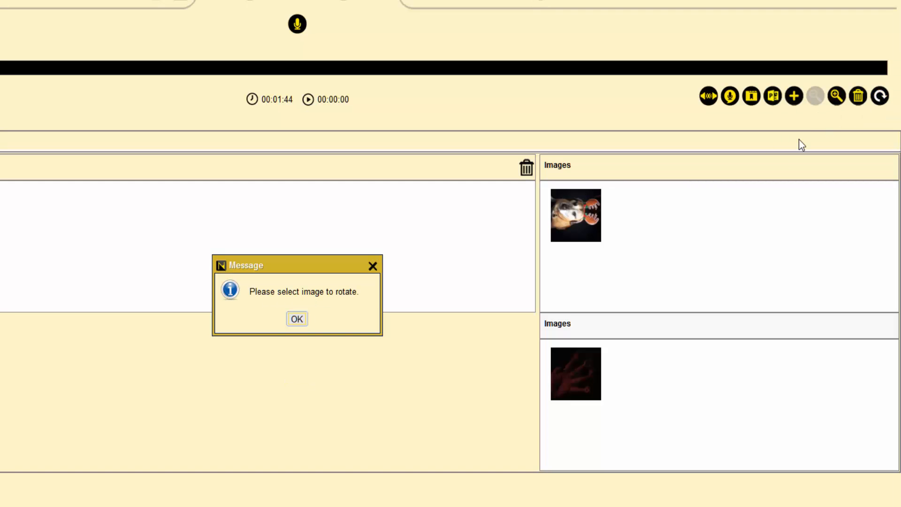
{"action": "left_click", "coordinate": [296, 320]}
{"action": "left_click", "coordinate": [574, 205]}
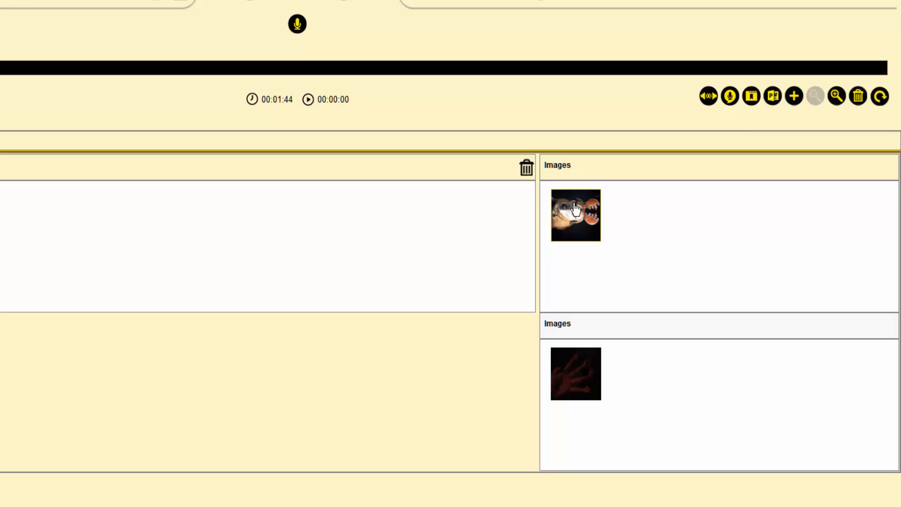
{"action": "left_click", "coordinate": [879, 96]}
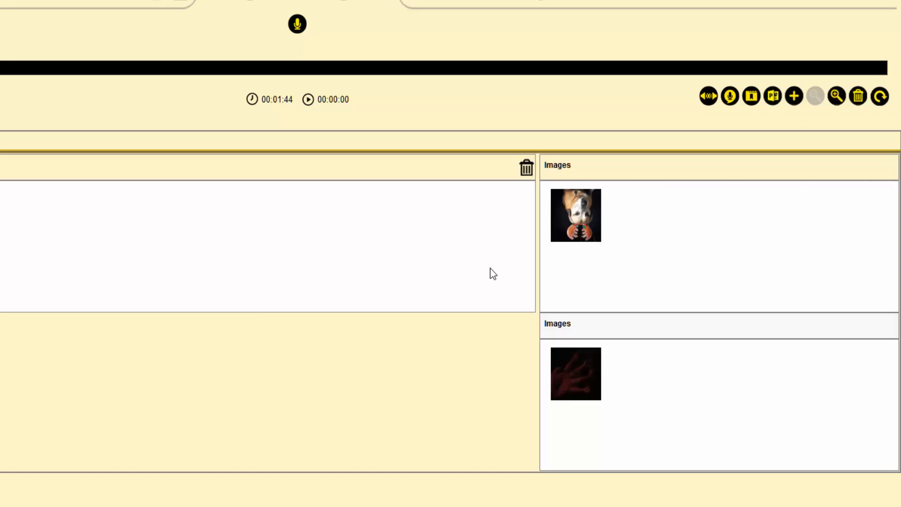
{"action": "left_click", "coordinate": [581, 227]}
{"action": "left_click", "coordinate": [880, 96]}
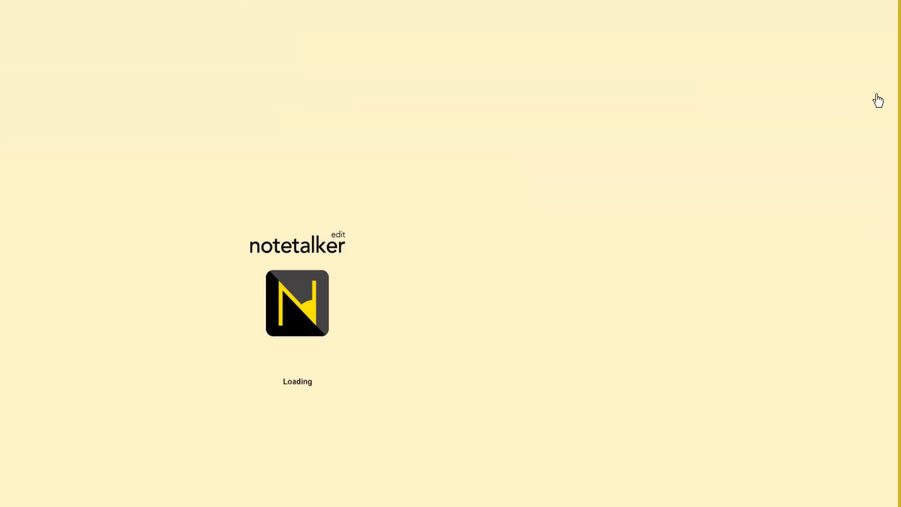
{"action": "left_click", "coordinate": [575, 219]}
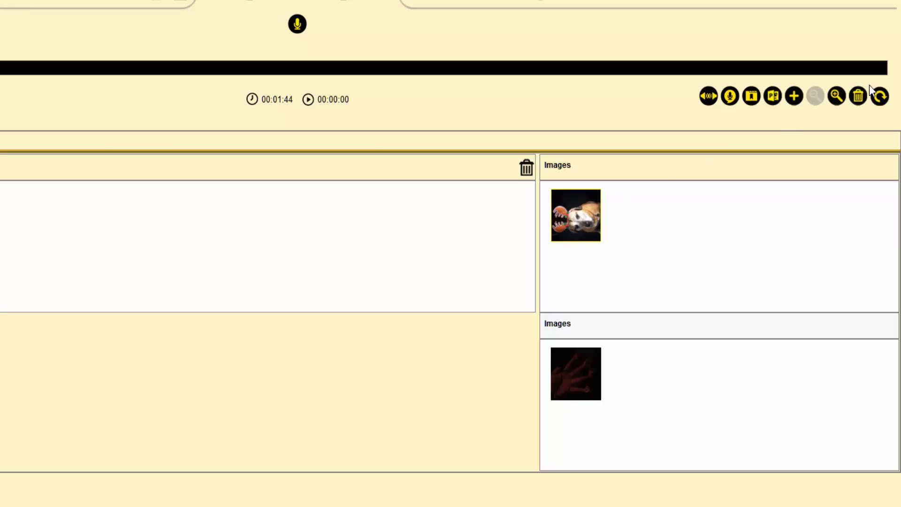
{"action": "left_click", "coordinate": [880, 96]}
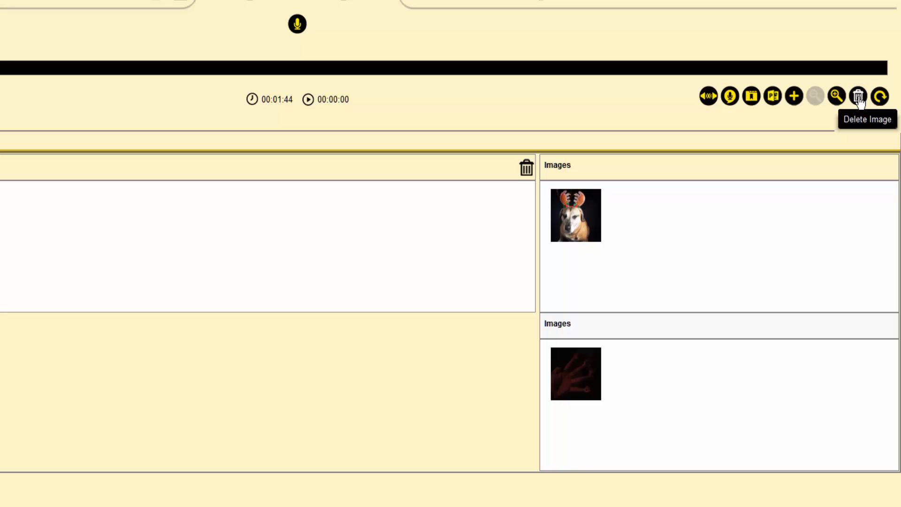
Enlarge the bookmark images and return them to thumbnail size, then view the bookmark colour filter options
{"action": "left_click", "coordinate": [837, 97]}
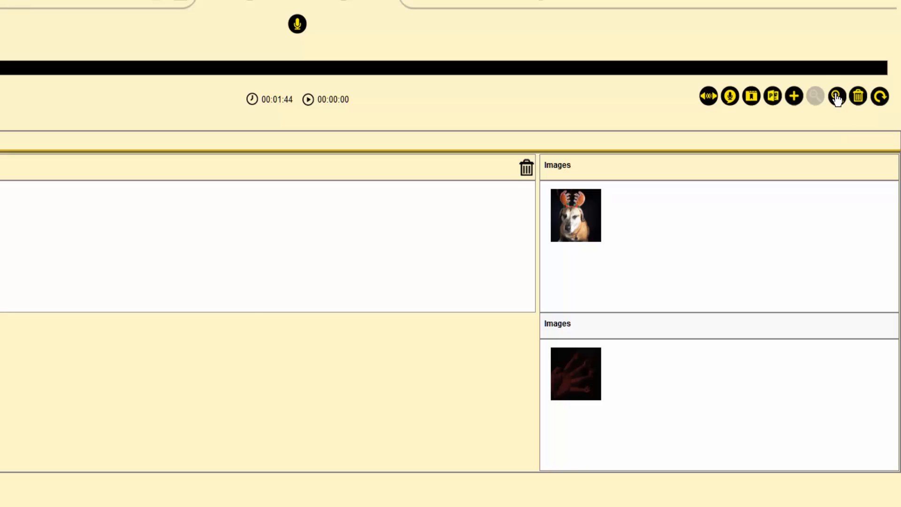
{"action": "scroll", "coordinate": [316, 413], "scroll_direction": "down", "scroll_amount": 3}
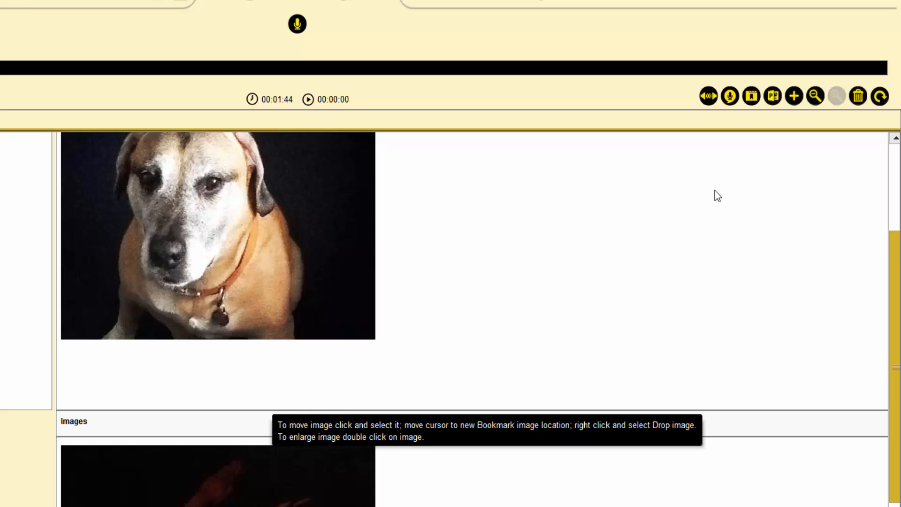
{"action": "left_click", "coordinate": [815, 96]}
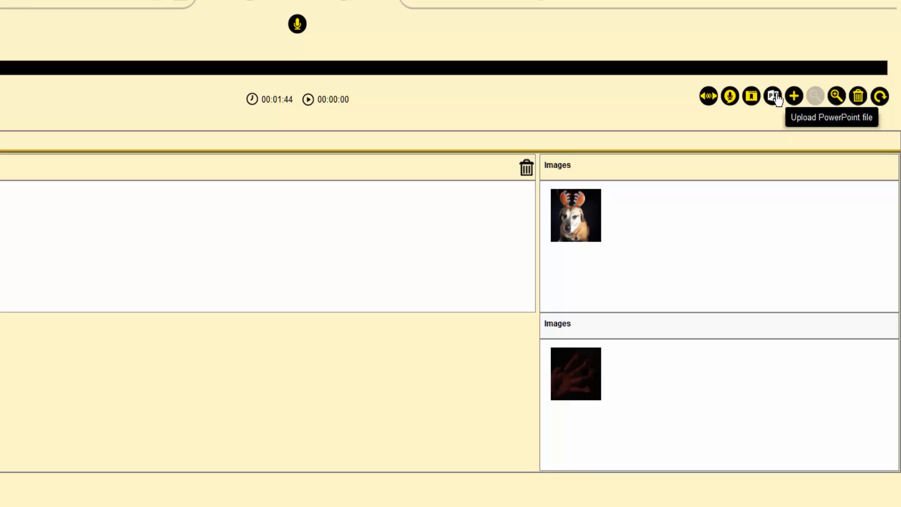
{"action": "left_click", "coordinate": [751, 97]}
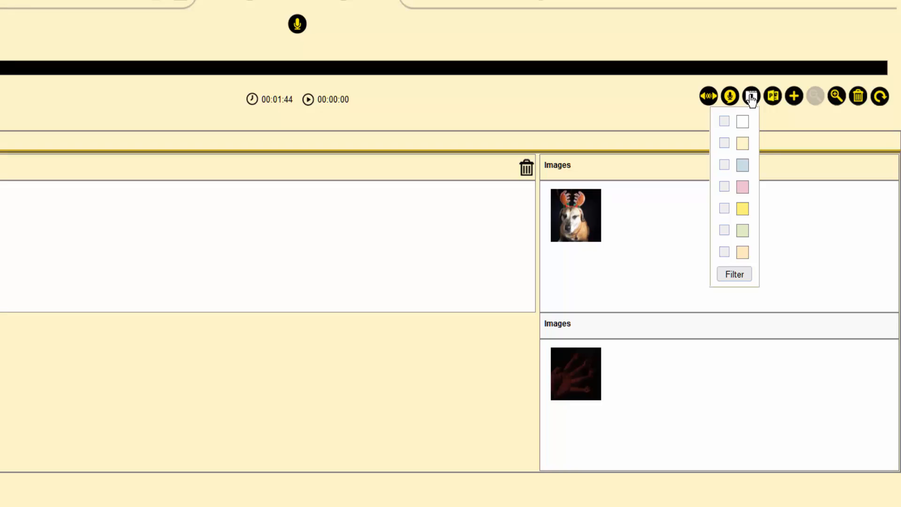
{"action": "left_click", "coordinate": [752, 99]}
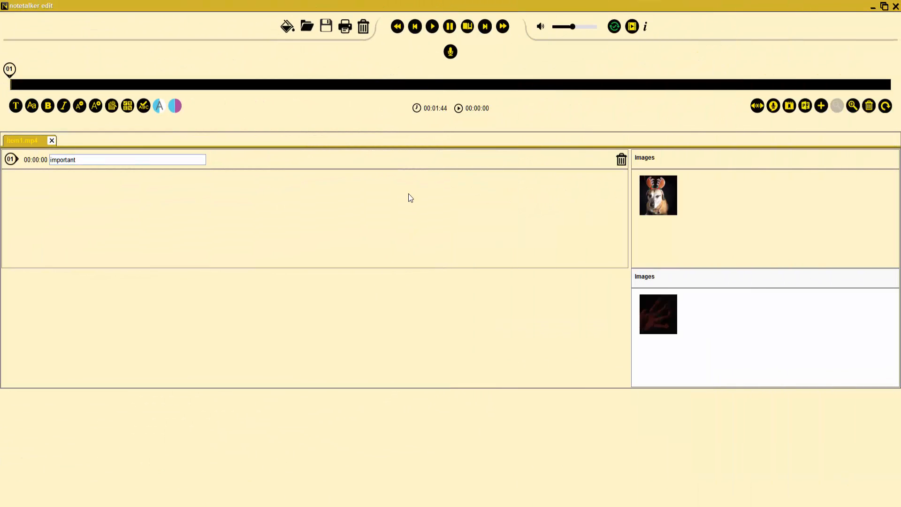
Play the recording, pause at 00:00:13, and save a bookmark there named "important 2" with the text "This is very important to me"
{"action": "left_click", "coordinate": [432, 27]}
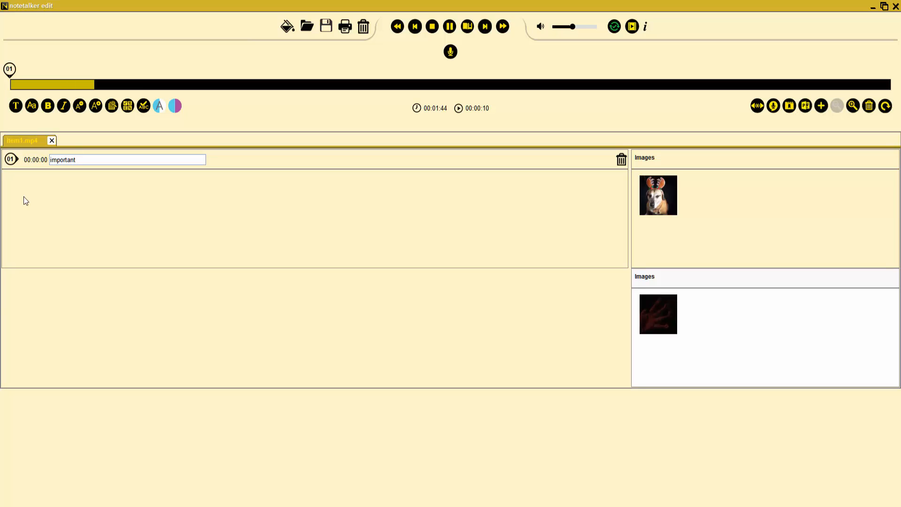
{"action": "left_click", "coordinate": [449, 33]}
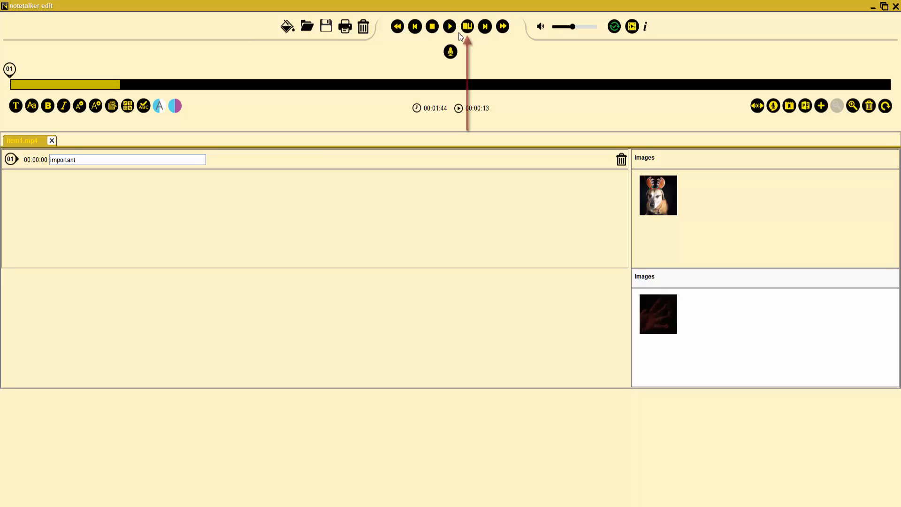
{"action": "left_click", "coordinate": [467, 27]}
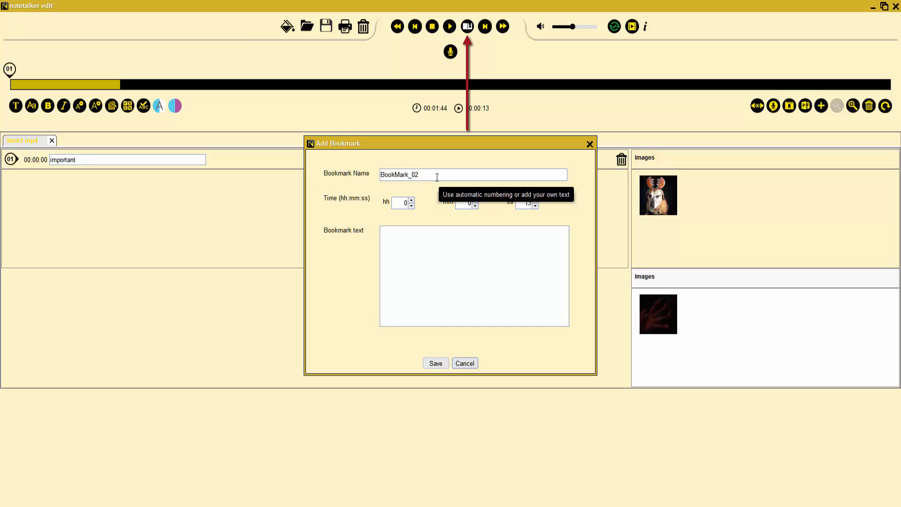
{"action": "key", "text": "BackSpace"}
{"action": "key", "text": "BackSpace"}
{"action": "key", "text": "BackSpace"}
{"action": "key", "text": "BackSpace"}
{"action": "key", "text": "BackSpace"}
{"action": "key", "text": "BackSpace"}
{"action": "key", "text": "BackSpace"}
{"action": "key", "text": "BackSpace"}
{"action": "key", "text": "BackSpace"}
{"action": "key", "text": "BackSpace"}
{"action": "key", "text": "BackSpace"}
{"action": "type", "text": "important 2"}
{"action": "left_click", "coordinate": [403, 241]}
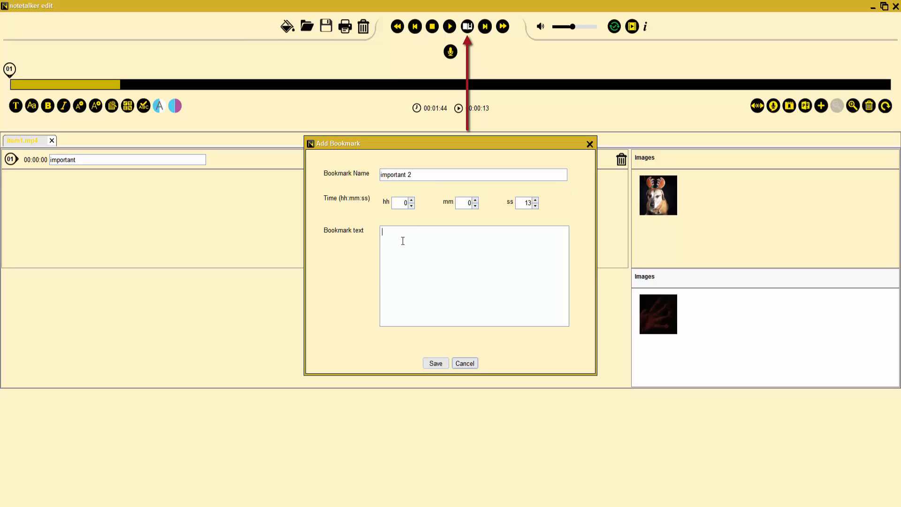
{"action": "type", "text": "This is very important to me"}
{"action": "left_click", "coordinate": [436, 363]}
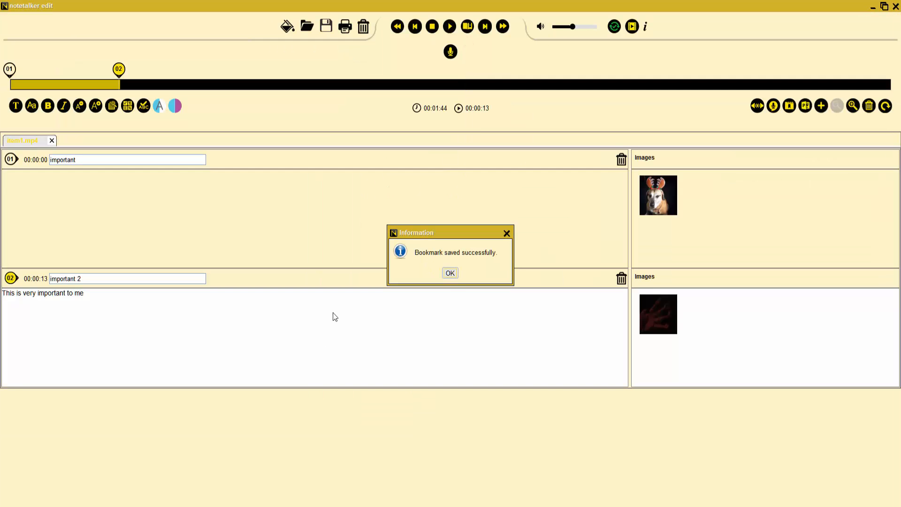
{"action": "left_click", "coordinate": [450, 273]}
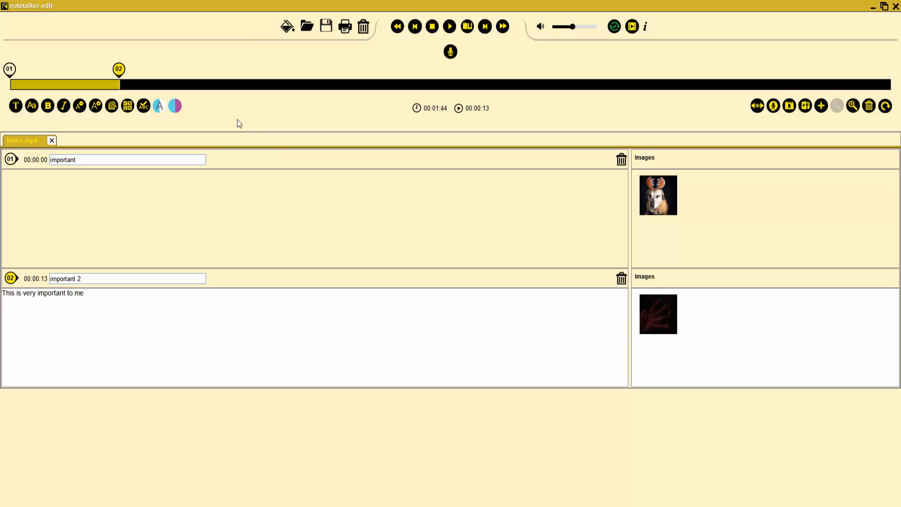
Save a bookmark at 00:00:25 in the recording named "important 3" with the text "This really important"
{"action": "left_click", "coordinate": [221, 84]}
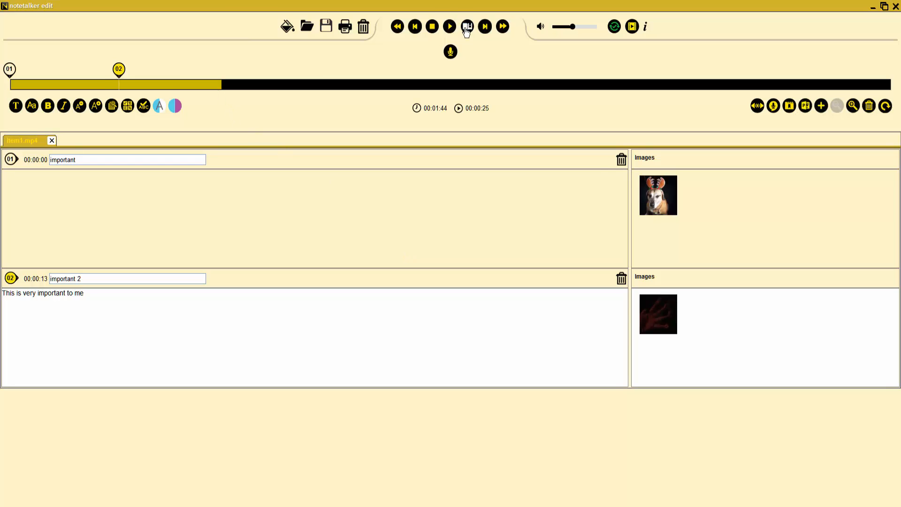
{"action": "left_click", "coordinate": [467, 28]}
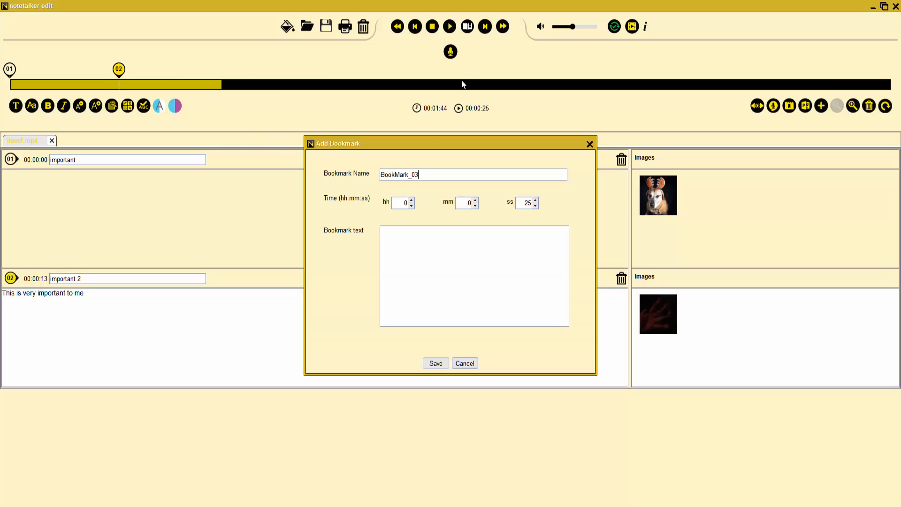
{"action": "double_click", "coordinate": [424, 173]}
{"action": "type", "text": "important 3This really important"}
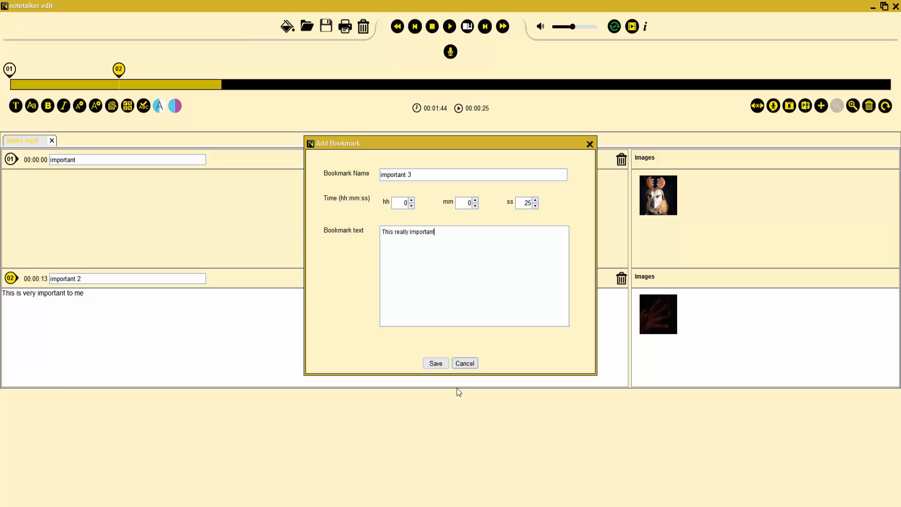
{"action": "left_click", "coordinate": [436, 364]}
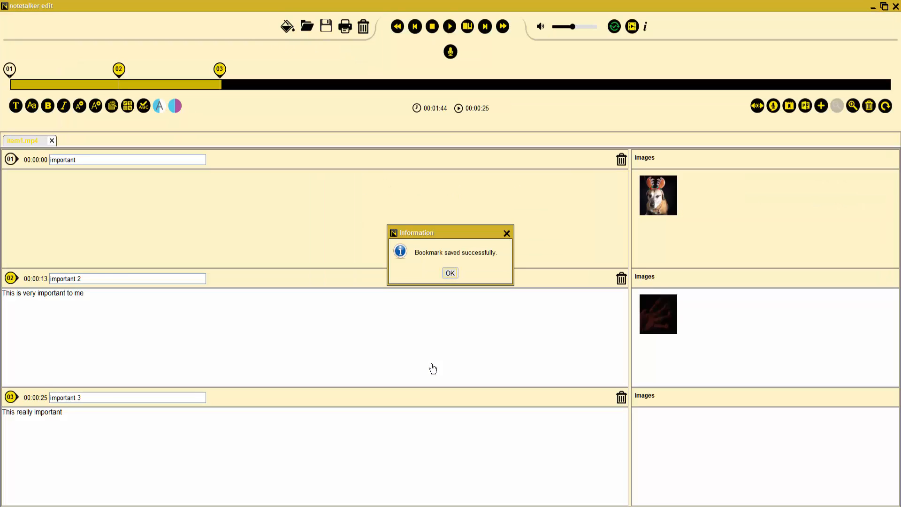
{"action": "left_click", "coordinate": [451, 272]}
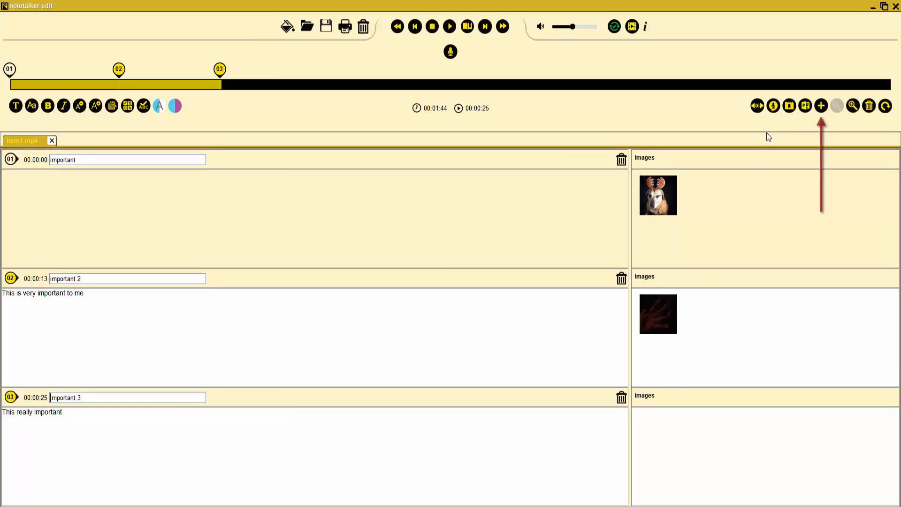
Add the image IMG_0136.JPG from the My Photo Stream folder in Pictures to the third bookmark
{"action": "left_click", "coordinate": [821, 106]}
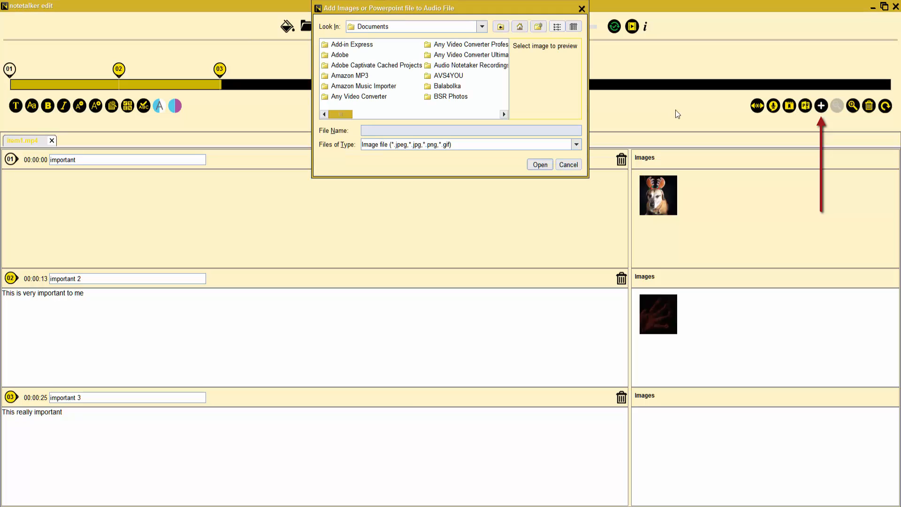
{"action": "left_click", "coordinate": [482, 26]}
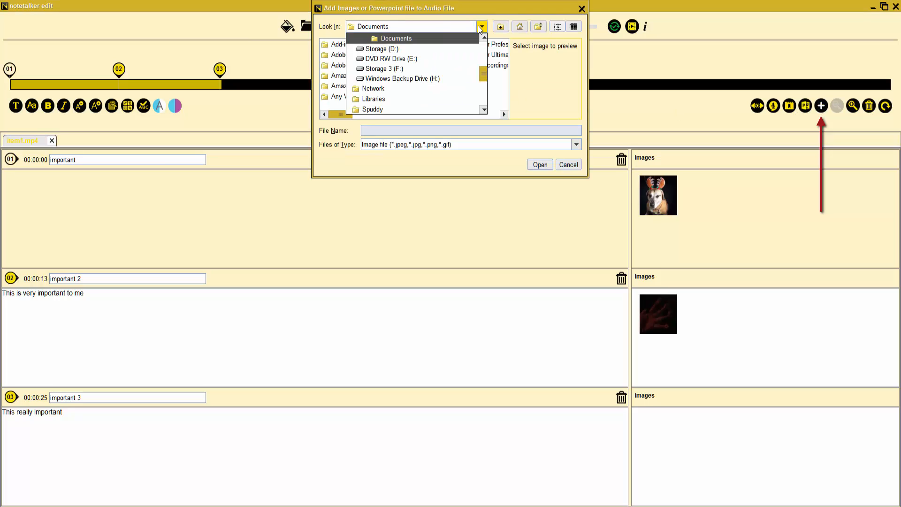
{"action": "left_click_drag", "start_coordinate": [483, 74], "coordinate": [483, 60]}
{"action": "left_click", "coordinate": [431, 60]}
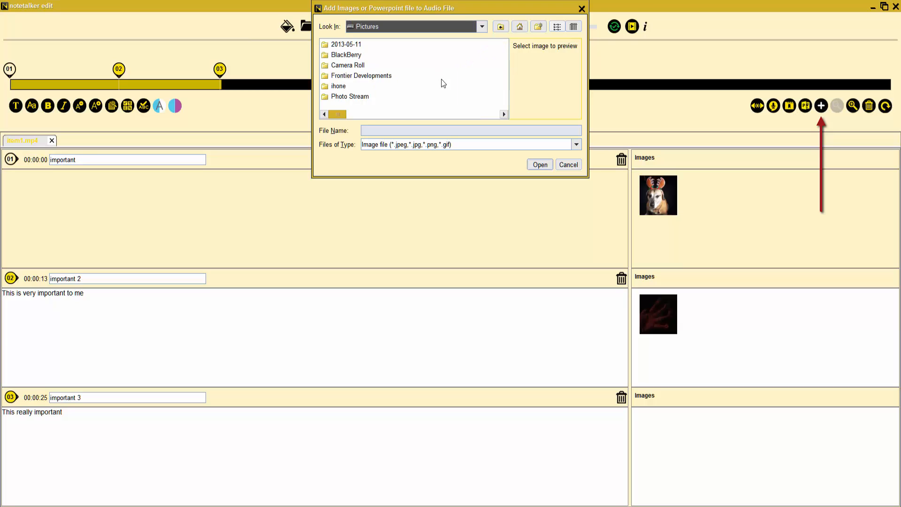
{"action": "double_click", "coordinate": [343, 97]}
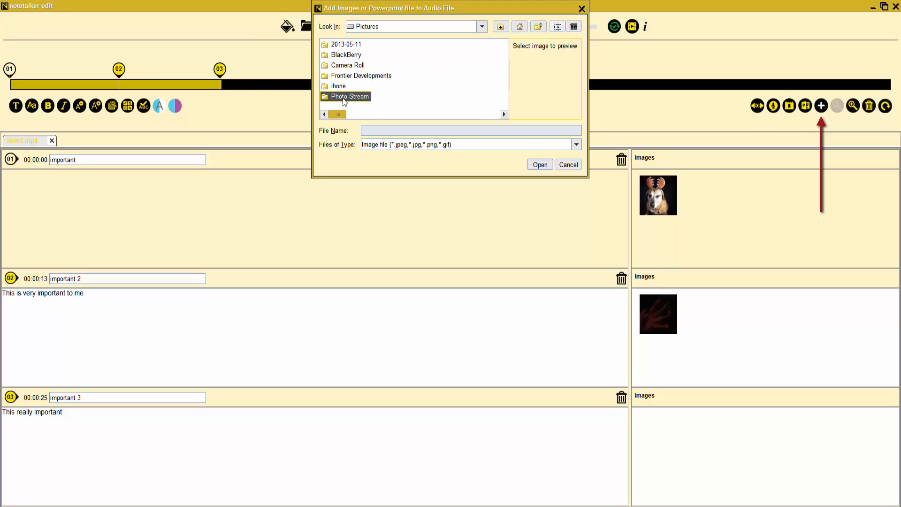
{"action": "double_click", "coordinate": [352, 46]}
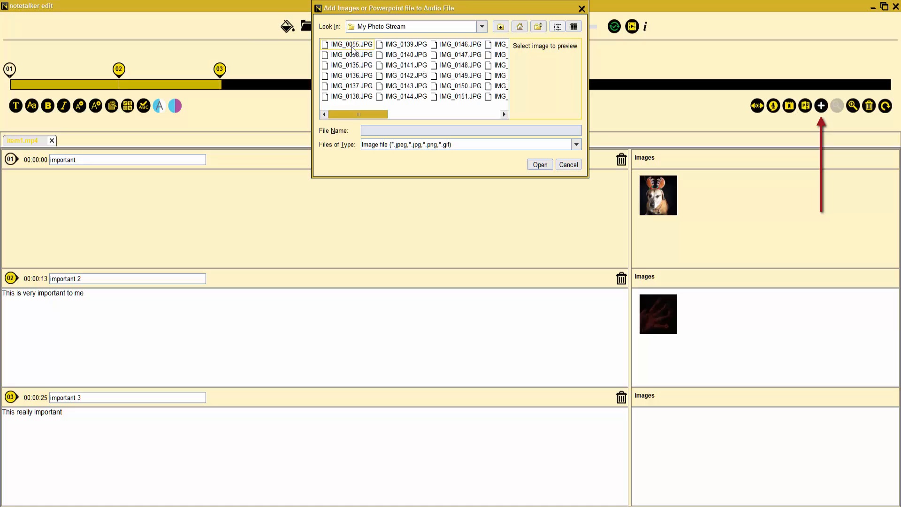
{"action": "left_click", "coordinate": [359, 75]}
{"action": "double_click", "coordinate": [358, 75]}
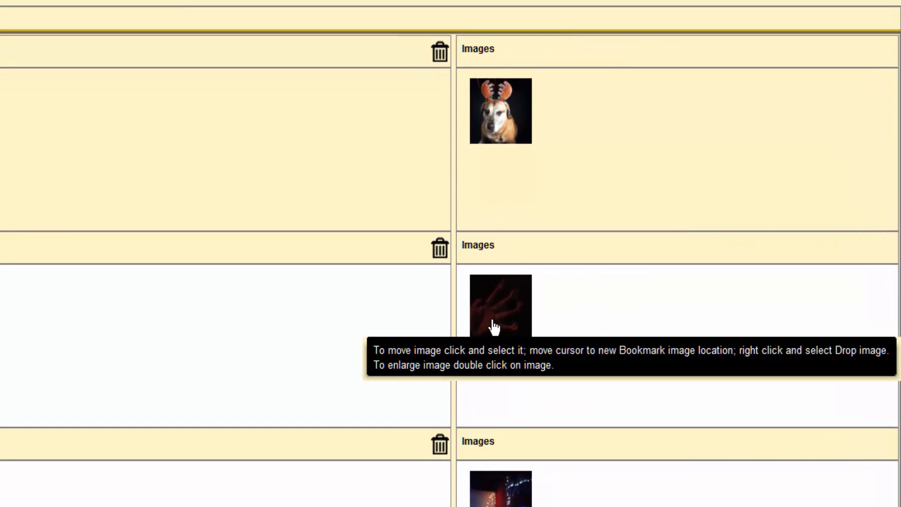
Move the dark red hand image from the second bookmark to the first bookmark's images
{"action": "left_click", "coordinate": [494, 327]}
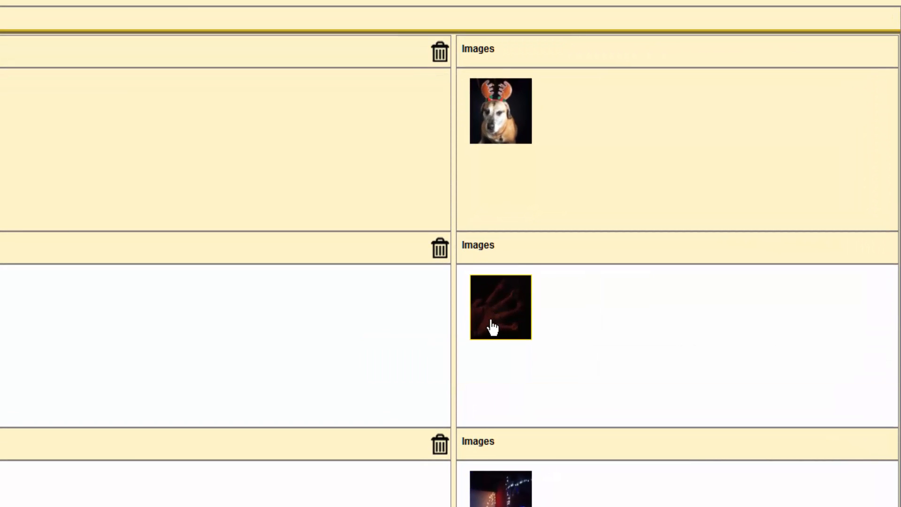
{"action": "right_click", "coordinate": [577, 117]}
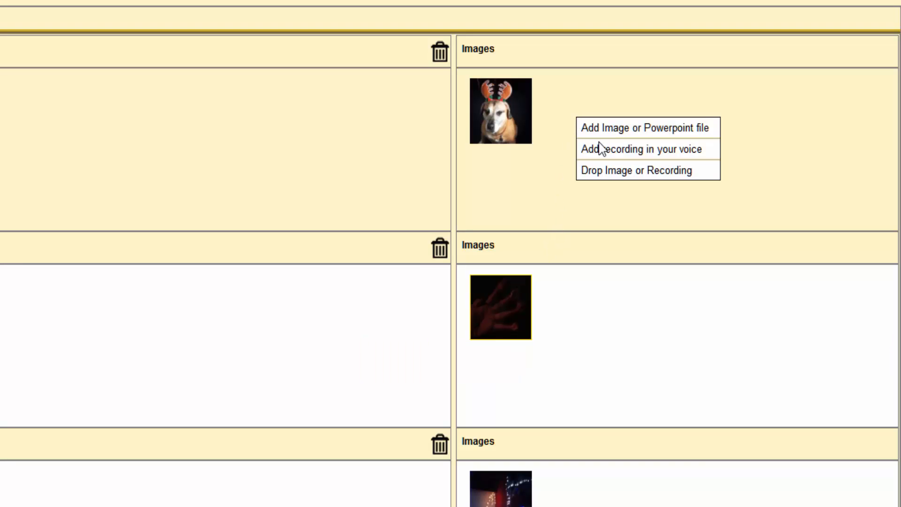
{"action": "left_click", "coordinate": [607, 178]}
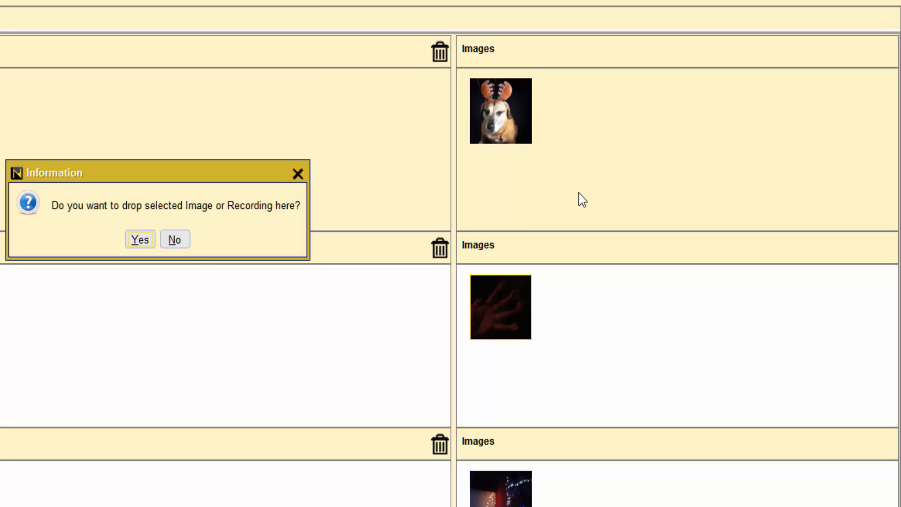
{"action": "left_click", "coordinate": [142, 240]}
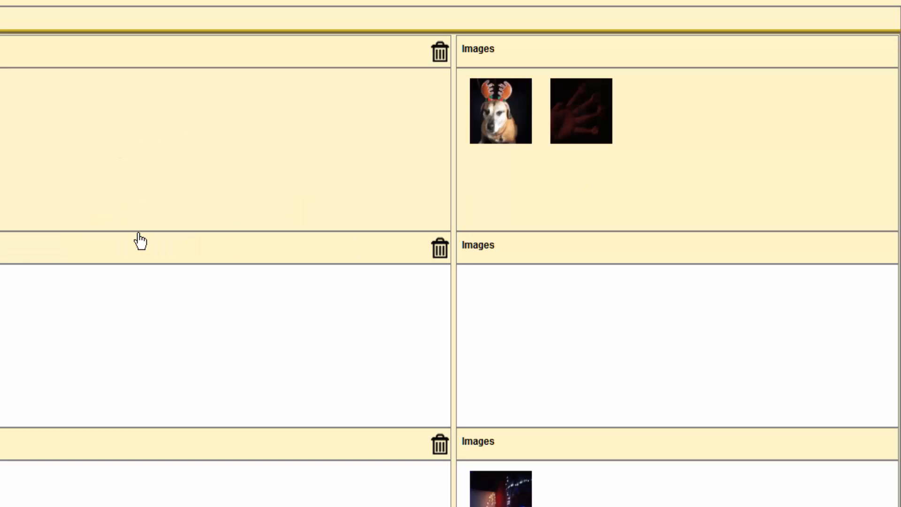
Move the dog image from the first bookmark to the second bookmark's images
{"action": "left_click", "coordinate": [503, 98]}
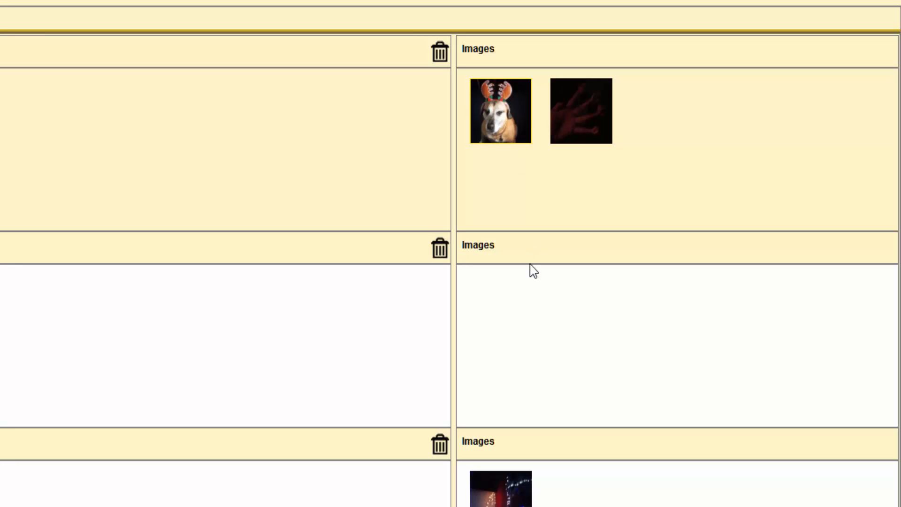
{"action": "right_click", "coordinate": [509, 301]}
{"action": "left_click", "coordinate": [534, 352]}
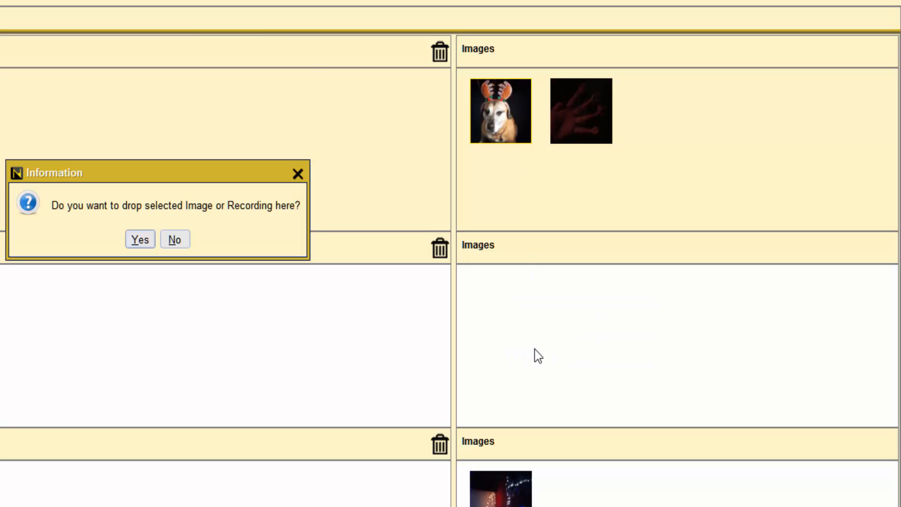
{"action": "left_click", "coordinate": [145, 241]}
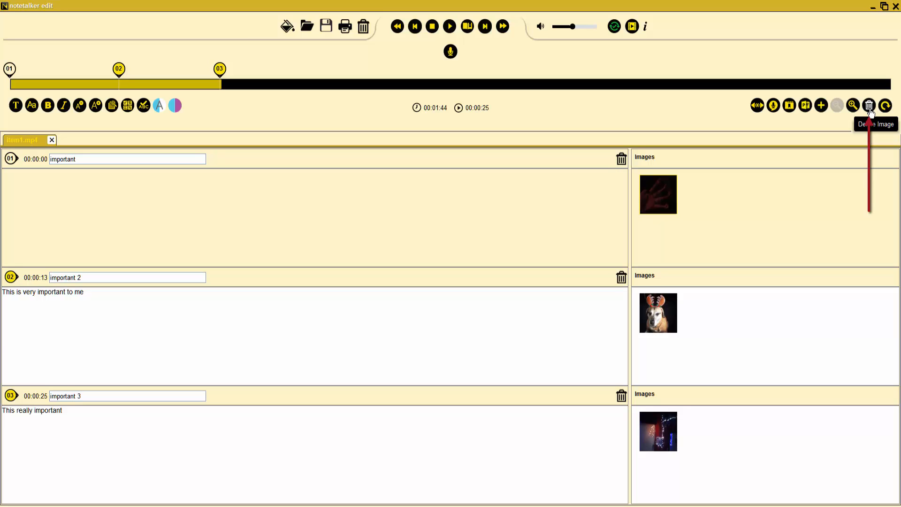
Enter "Here is my main notes" in the first bookmark's text and set the second bookmark's background to light blue
{"action": "left_click", "coordinate": [57, 193]}
{"action": "type", "text": "H"}
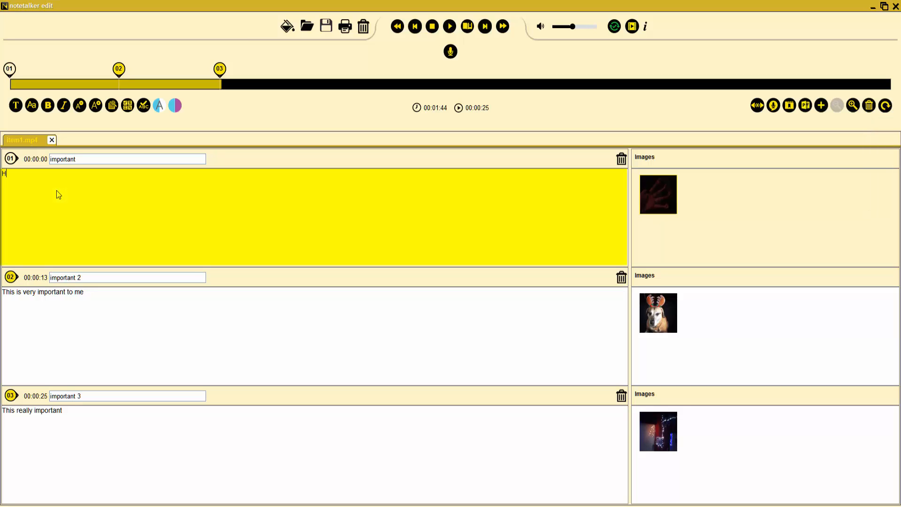
{"action": "type", "text": "ere is my main notes"}
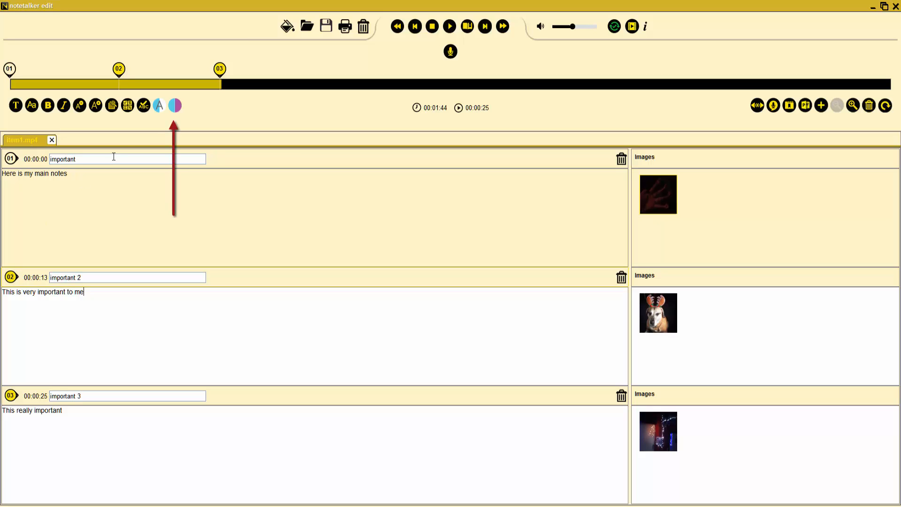
{"action": "left_click", "coordinate": [174, 104]}
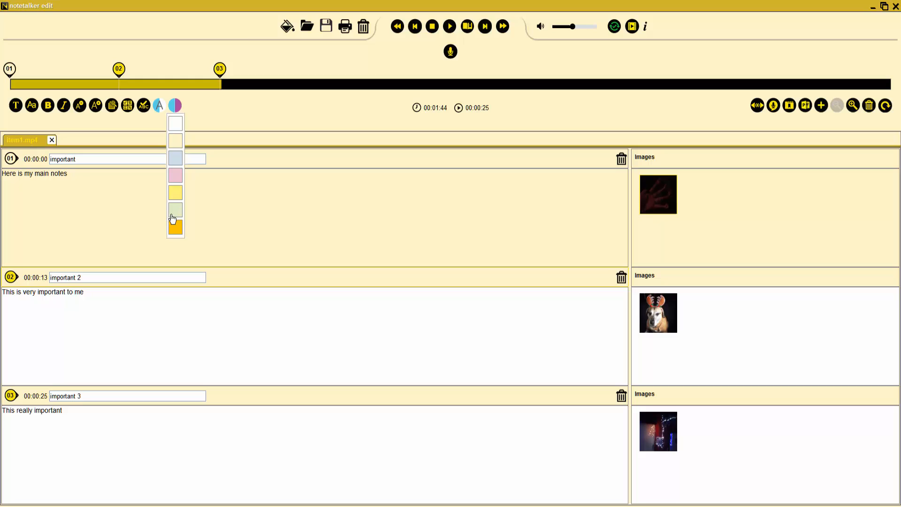
{"action": "left_click", "coordinate": [174, 158]}
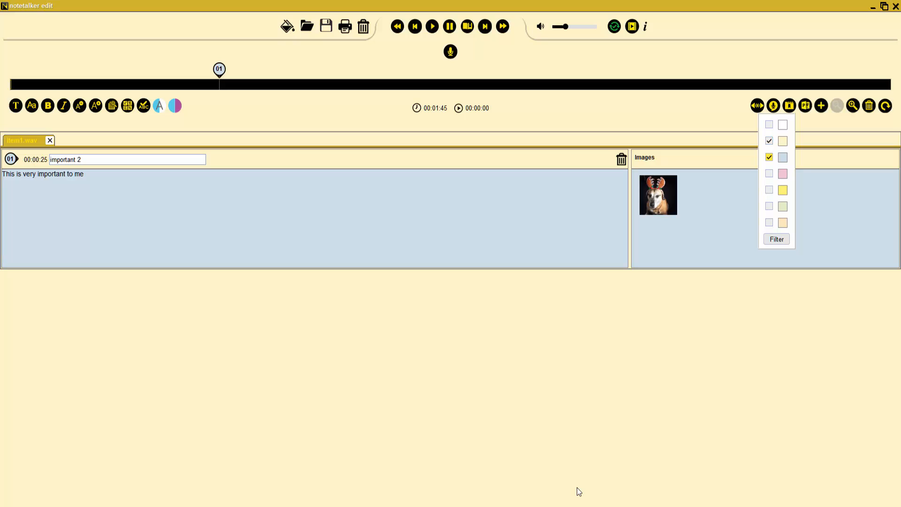
Filter the bookmarks to show only the cream-coloured ones, and reopen the colour filter options
{"action": "key", "text": "Tab"}
{"action": "key", "text": "Tab"}
{"action": "key", "text": "Tab"}
{"action": "key", "text": "Tab"}
{"action": "key", "text": "Tab"}
{"action": "key", "text": "space"}
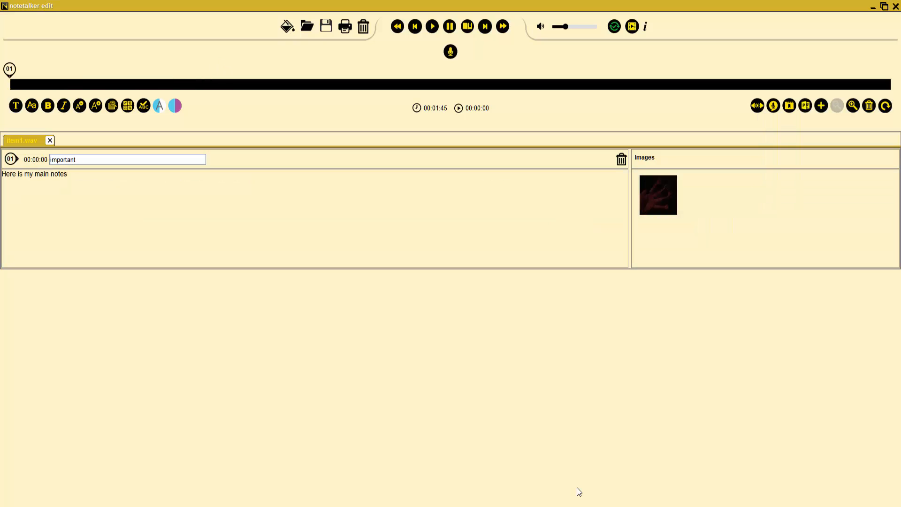
{"action": "key", "text": "space"}
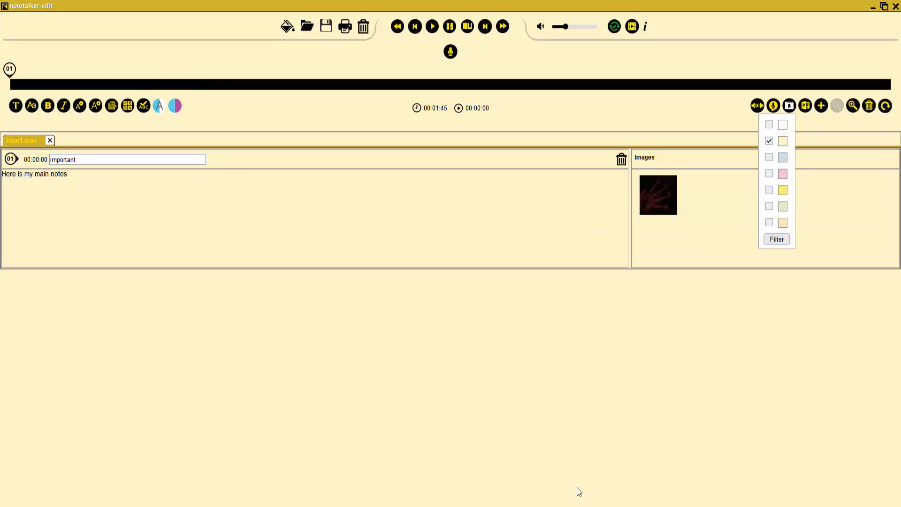
Add light blue to the colour filter, apply it so the second bookmark is included, and reopen the filter options
{"action": "key", "text": "Tab"}
{"action": "key", "text": "Tab"}
{"action": "key", "text": "Tab"}
{"action": "key", "text": "Tab"}
{"action": "key", "text": "Tab"}
{"action": "key", "text": "Tab"}
{"action": "key", "text": "space"}
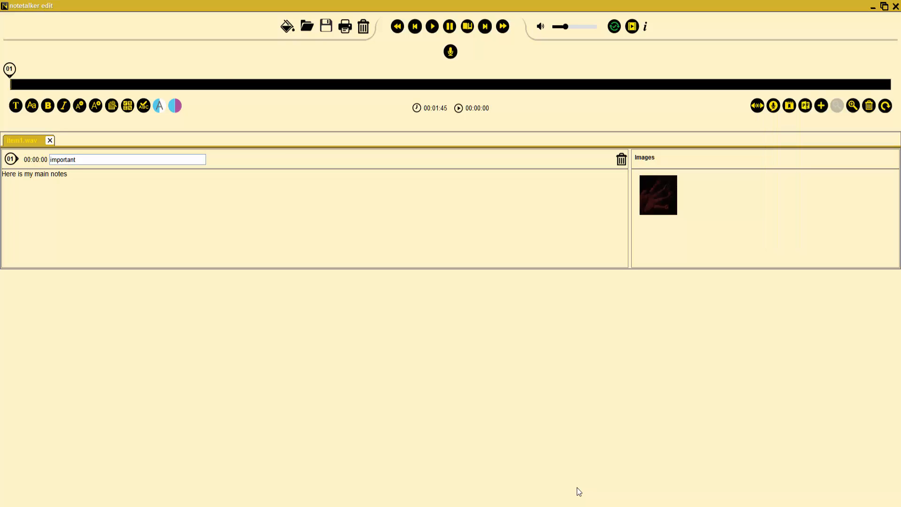
{"action": "key", "text": "space"}
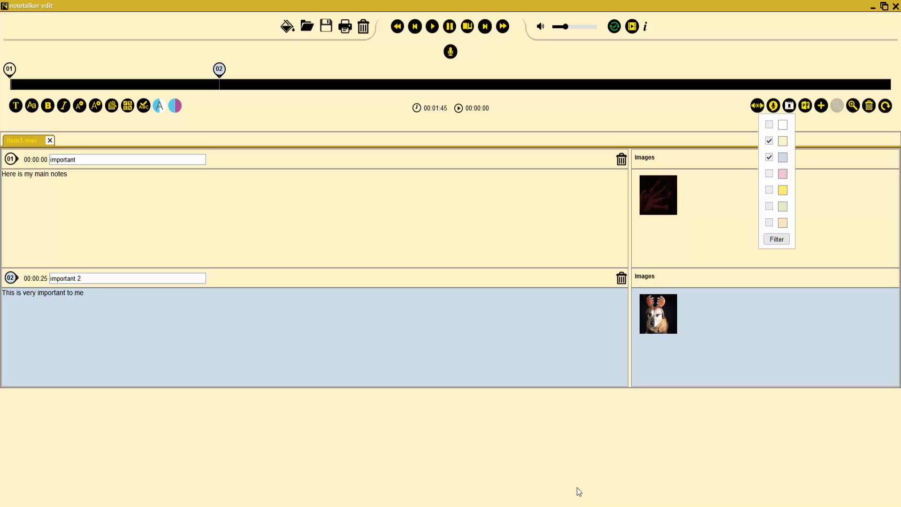
Widen the colour filter to include the yellow third bookmark alongside the cream and light blue ones
{"action": "key", "text": "Tab"}
{"action": "key", "text": "space"}
{"action": "key", "text": "Tab"}
{"action": "key", "text": "space"}
{"action": "key", "text": "Tab"}
{"action": "key", "text": "Tab"}
{"action": "key", "text": "Tab"}
{"action": "key", "text": "Tab"}
{"action": "key", "text": "Tab"}
{"action": "key", "text": "space"}
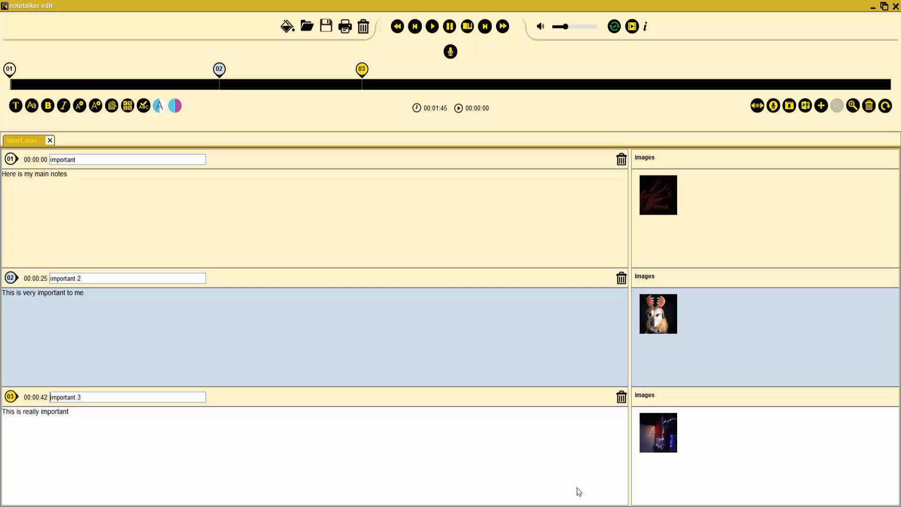
{"action": "key", "text": "Tab"}
{"action": "key", "text": "Tab"}
{"action": "key", "text": "Tab"}
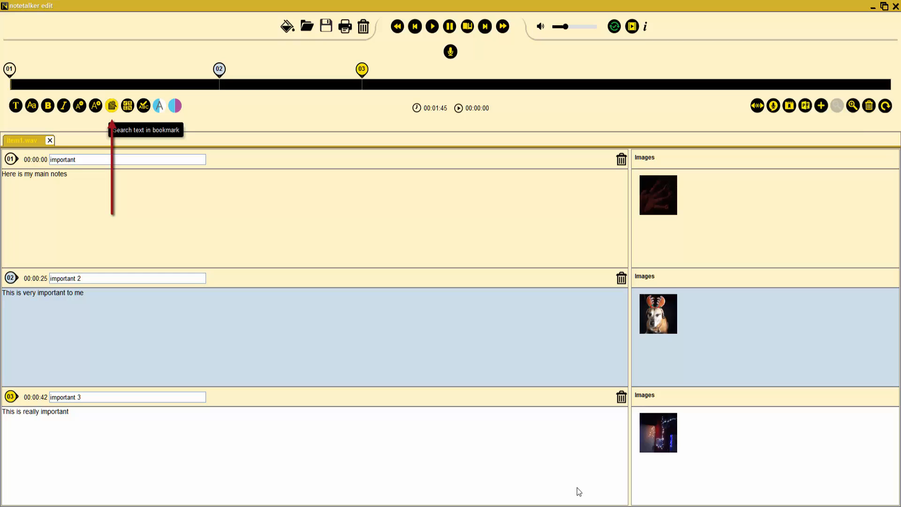
{"action": "key", "text": "space"}
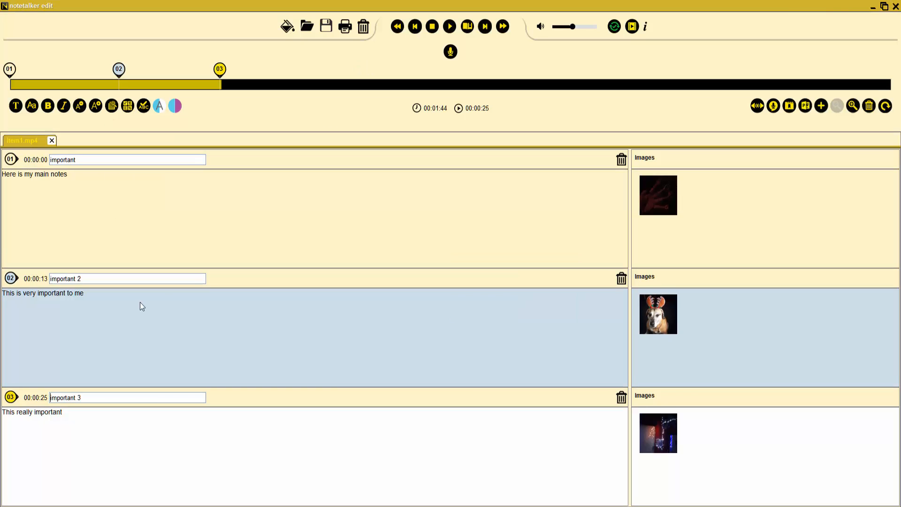
Set the third bookmark's background colour to light green
{"action": "left_click", "coordinate": [11, 398]}
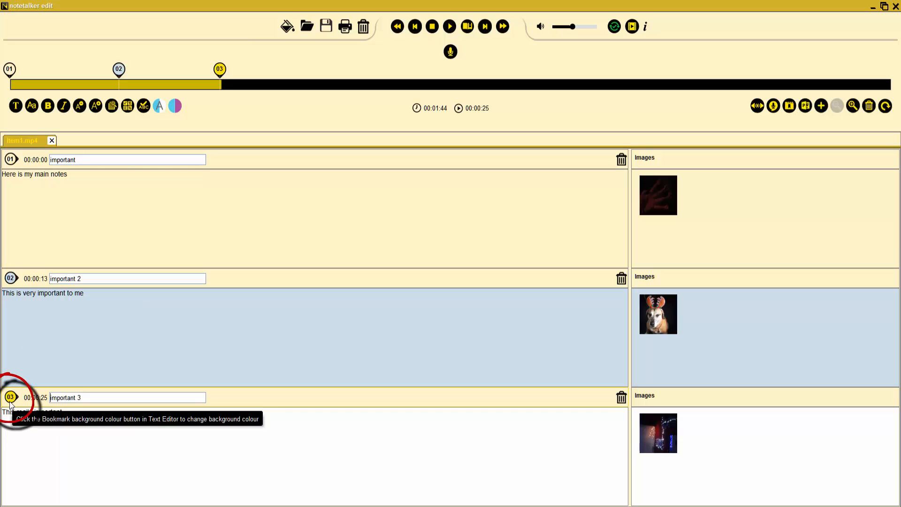
{"action": "left_click", "coordinate": [174, 106]}
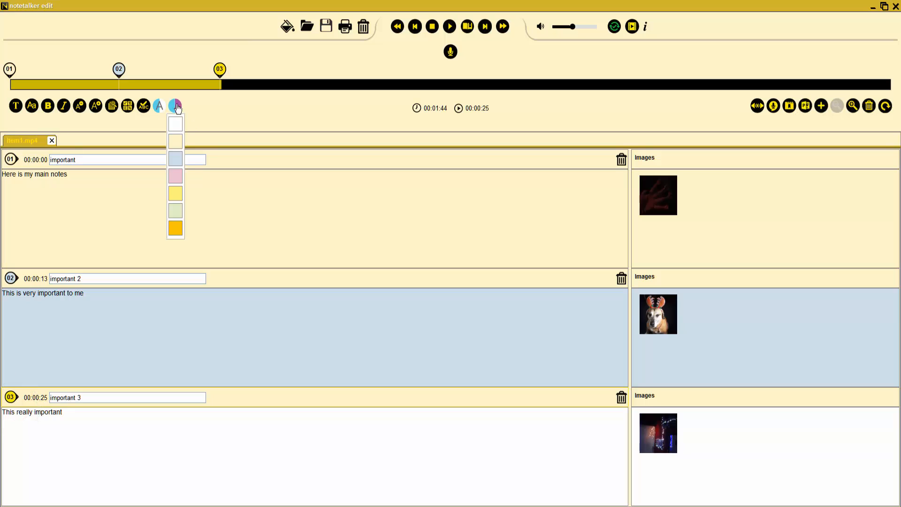
{"action": "left_click", "coordinate": [176, 212]}
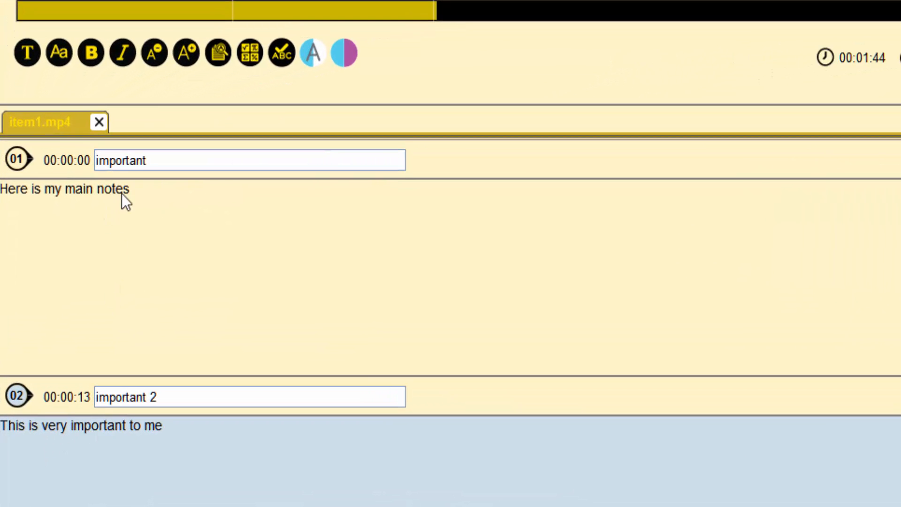
Highlight the text "Here is my main notes" in the first bookmark in light red
{"action": "left_click_drag", "start_coordinate": [131, 189], "coordinate": [1, 190]}
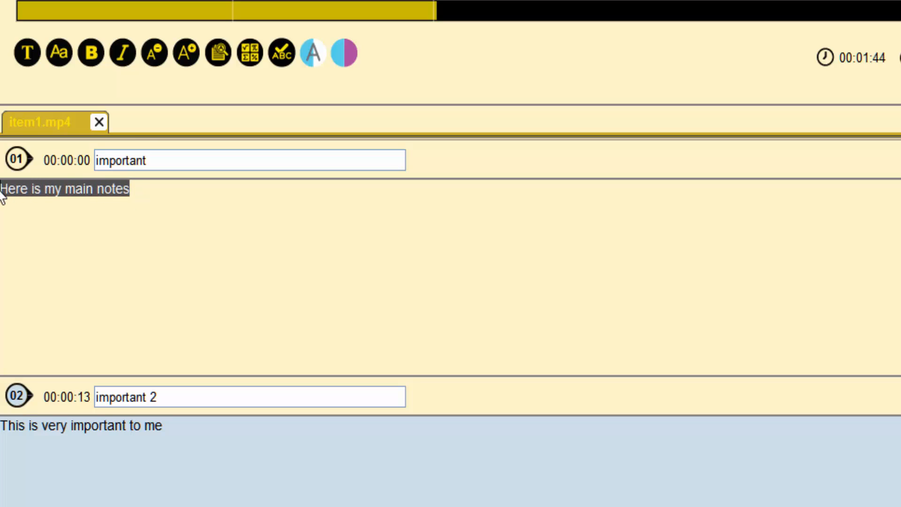
{"action": "left_click", "coordinate": [308, 57]}
{"action": "left_click", "coordinate": [319, 256]}
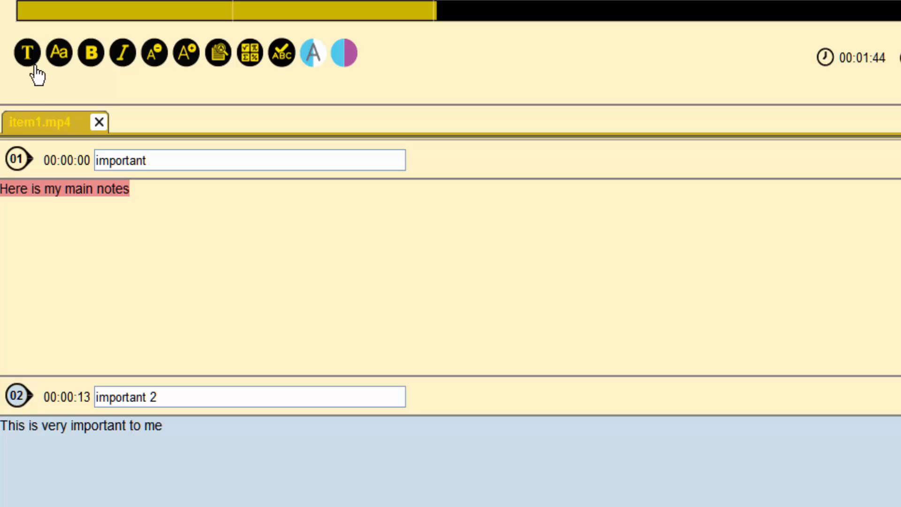
Format the first bookmark's text as bold italic Arial Black, and enlarge then reduce its size by one increment
{"action": "left_click", "coordinate": [28, 54]}
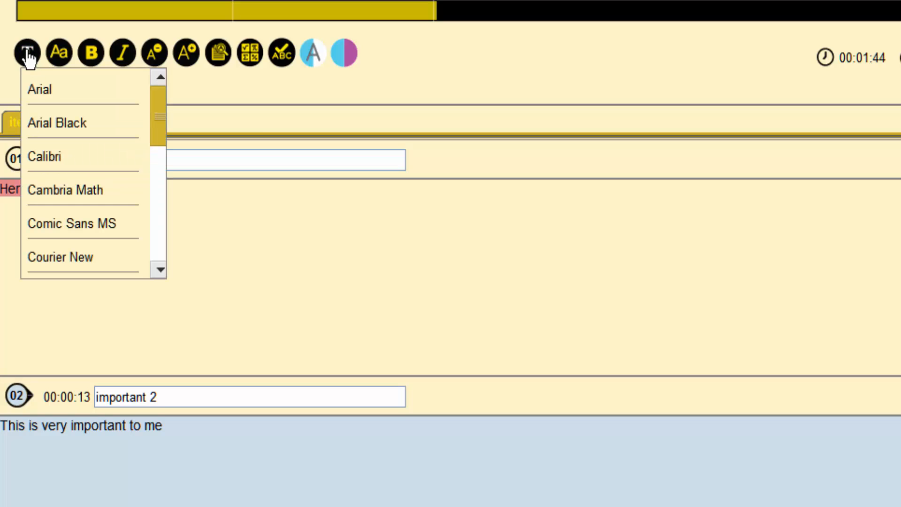
{"action": "left_click", "coordinate": [53, 123]}
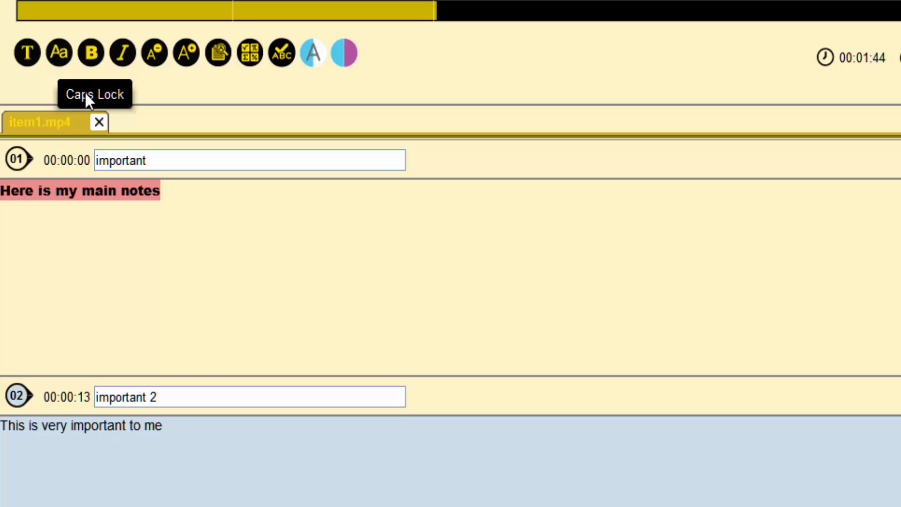
{"action": "left_click", "coordinate": [102, 64]}
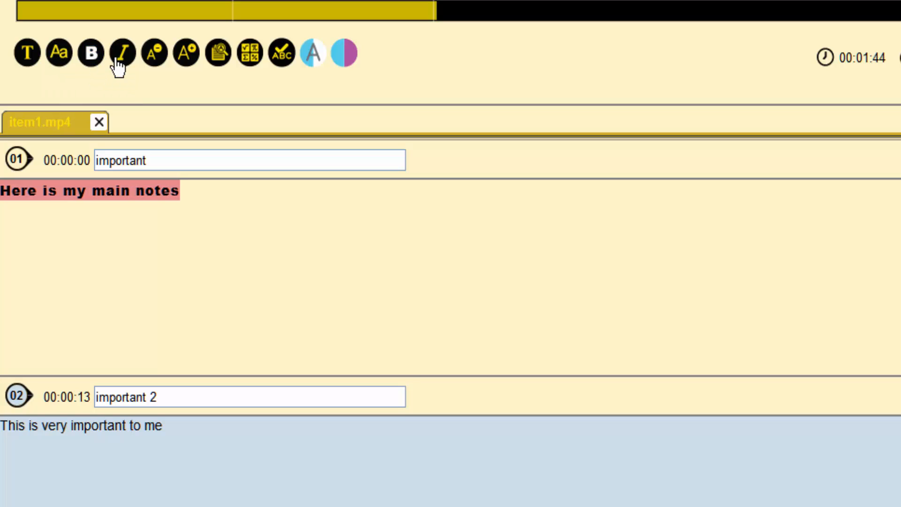
{"action": "left_click", "coordinate": [121, 60]}
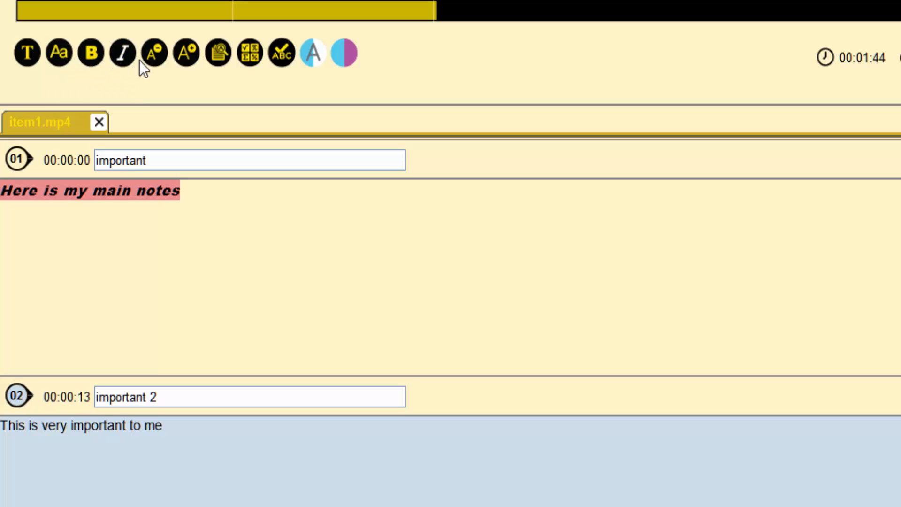
{"action": "left_click", "coordinate": [187, 56]}
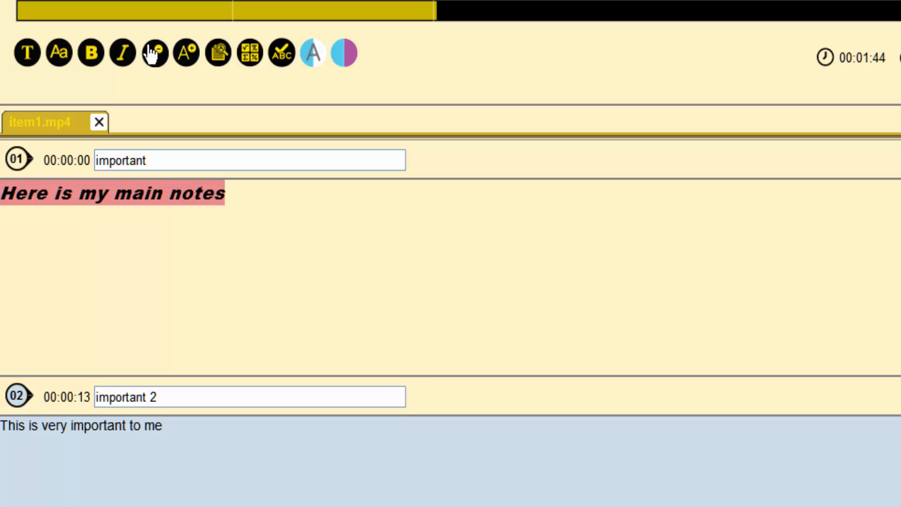
{"action": "left_click", "coordinate": [158, 64]}
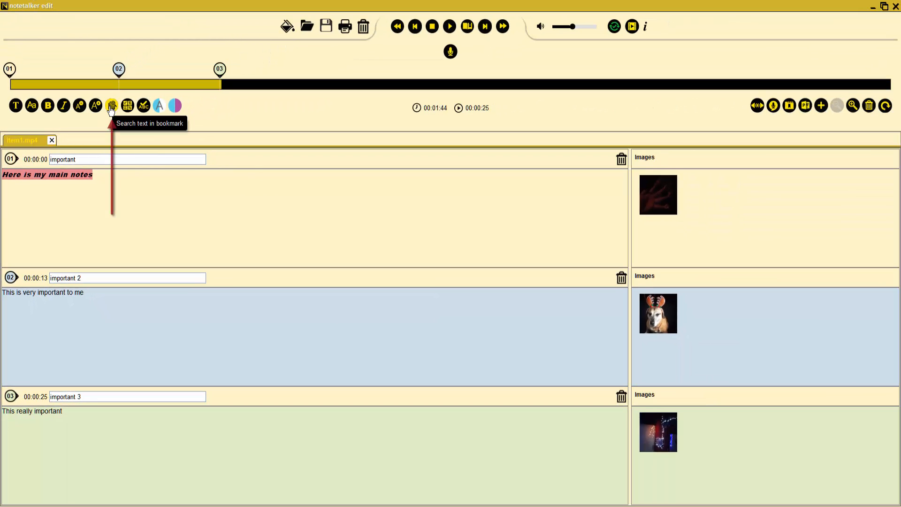
Search the bookmarks' text for the word "really" and close the search
{"action": "left_click", "coordinate": [112, 106]}
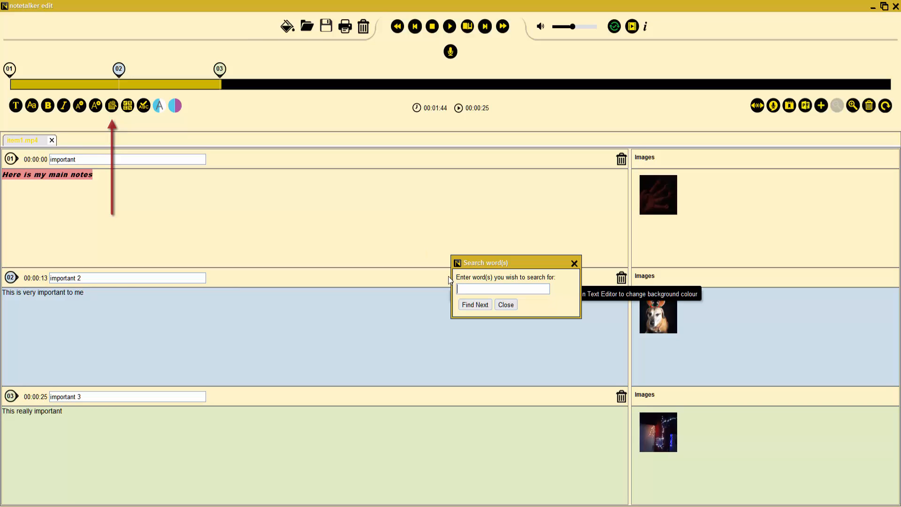
{"action": "type", "text": "really"}
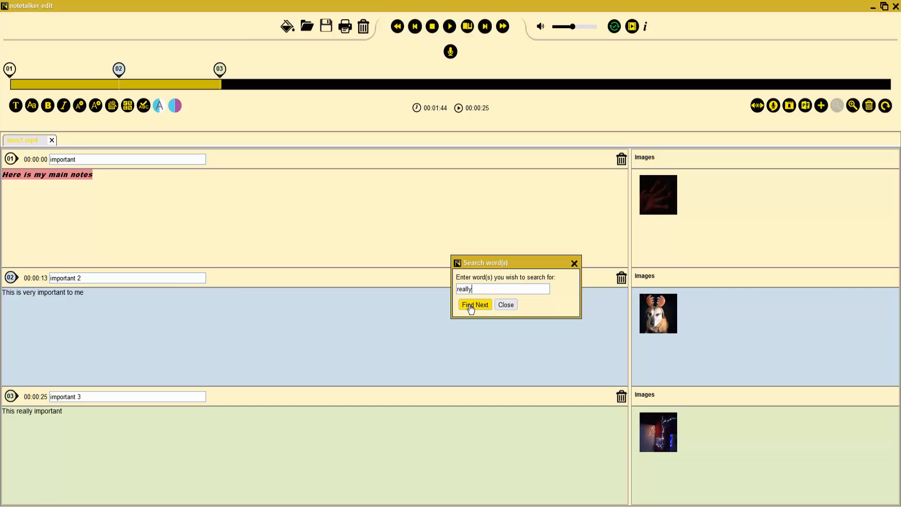
{"action": "left_click", "coordinate": [471, 305]}
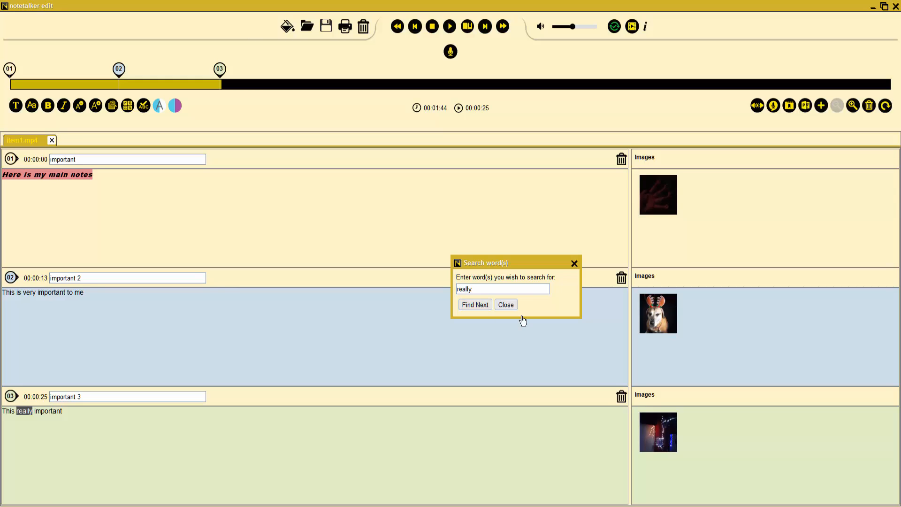
{"action": "left_click", "coordinate": [507, 306]}
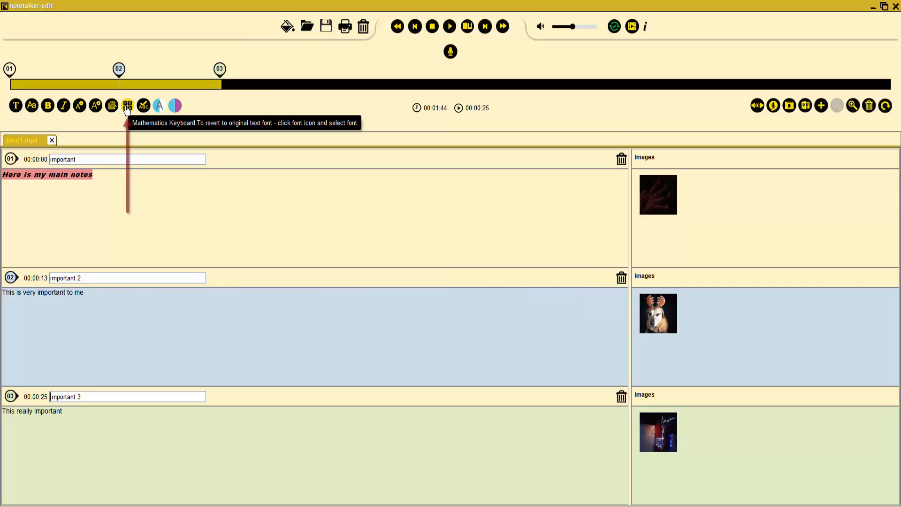
Browse the available symbols on the mathematics keyboard and close it
{"action": "left_click", "coordinate": [128, 106]}
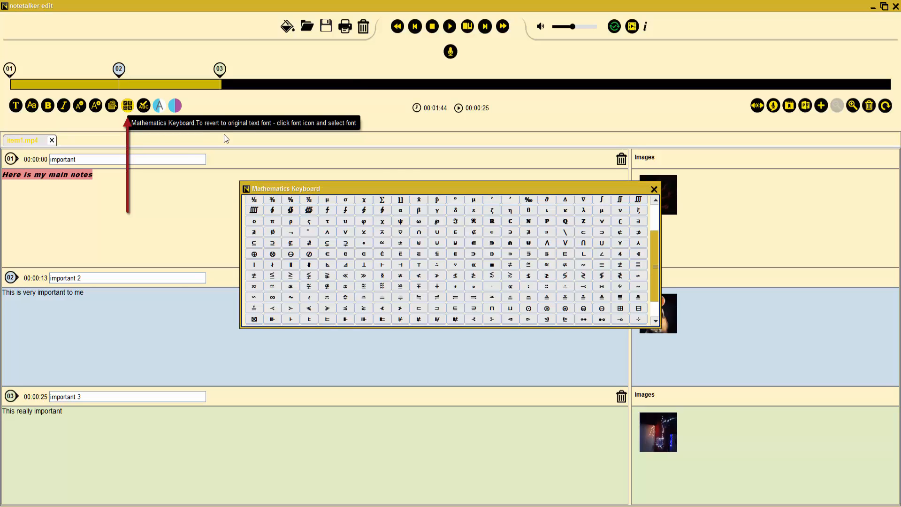
{"action": "scroll", "coordinate": [659, 242], "scroll_direction": "up", "scroll_amount": 3}
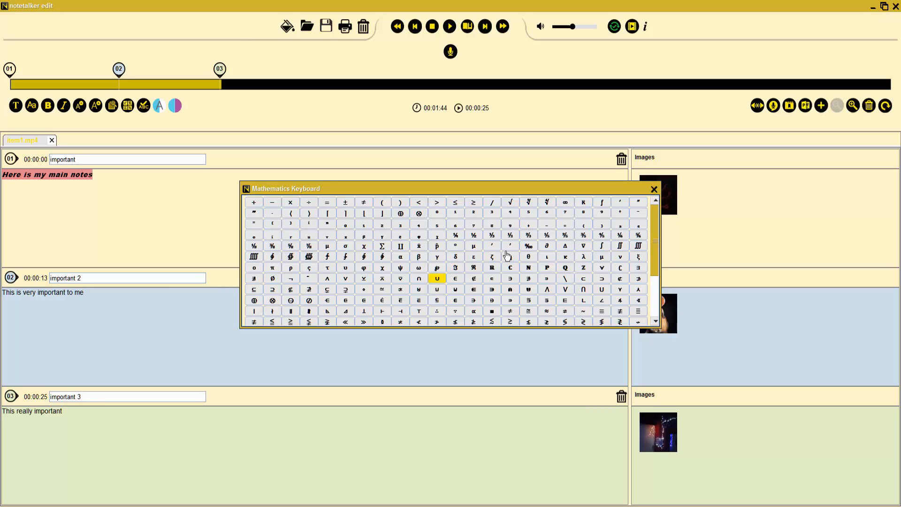
{"action": "left_click", "coordinate": [654, 189]}
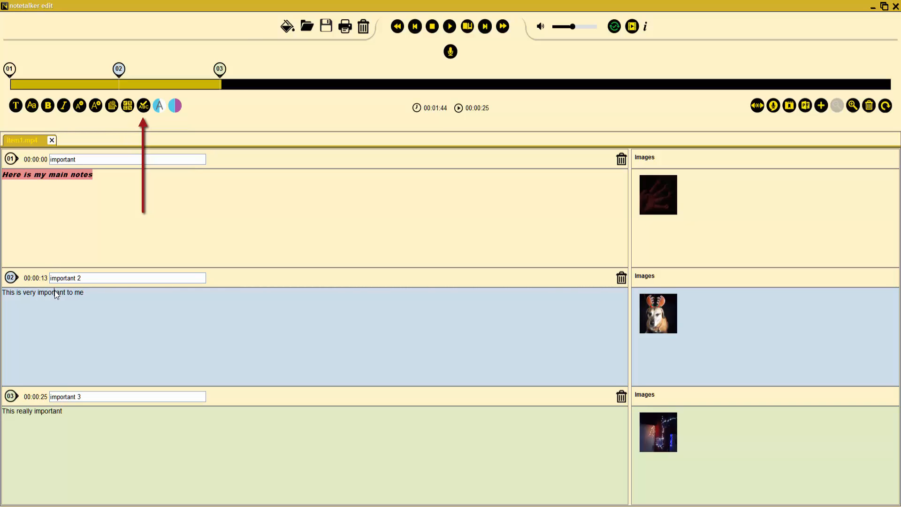
Misspell "important" as "impotant" in the second bookmark's text
{"action": "key", "text": "BackSpace"}
{"action": "left_click", "coordinate": [88, 306]}
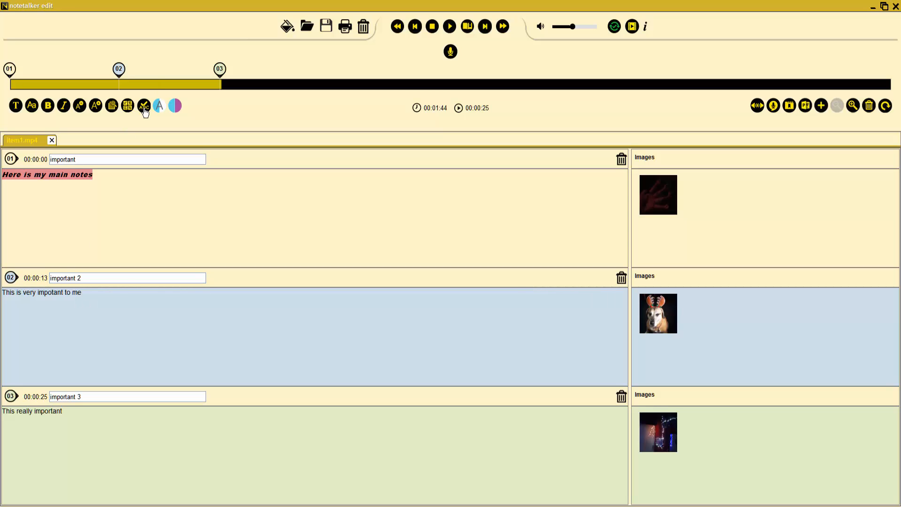
Run the spelling check with the UK English dictionary and replace "impotant" with the suggestion "important"
{"action": "left_click", "coordinate": [144, 106]}
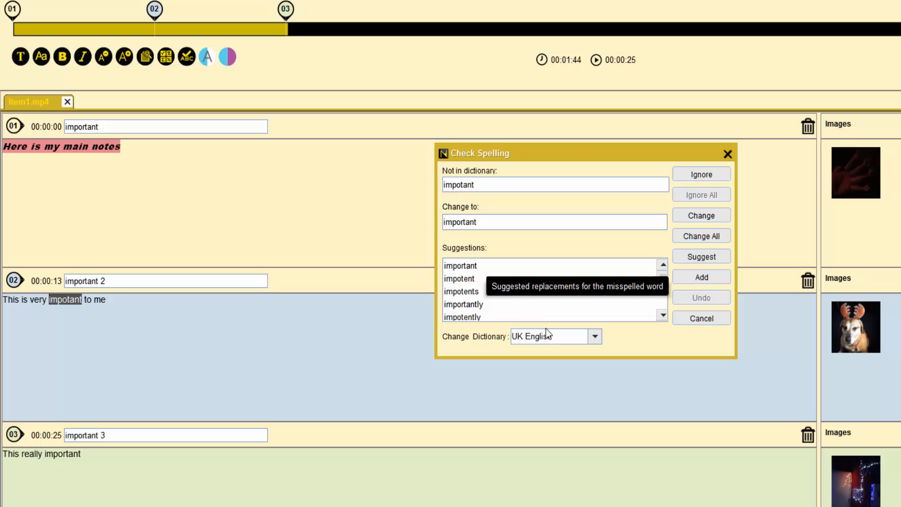
{"action": "left_click", "coordinate": [595, 336]}
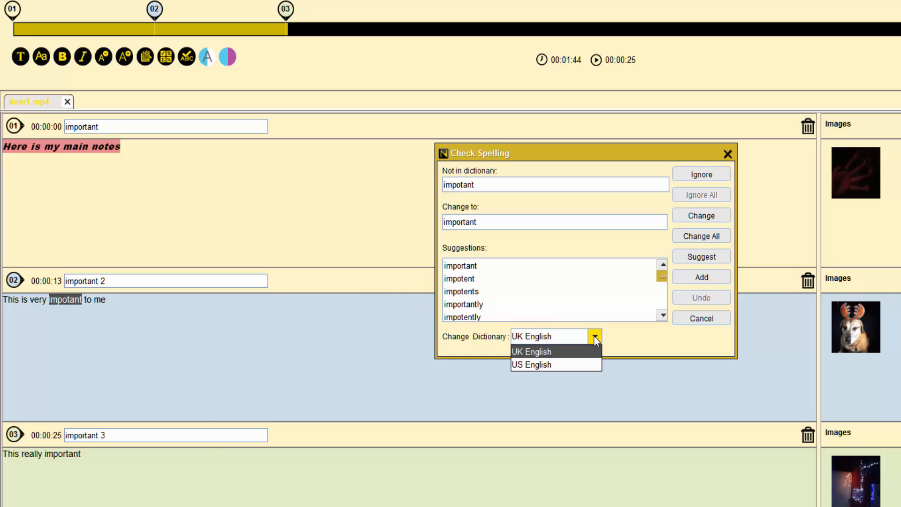
{"action": "left_click", "coordinate": [595, 337]}
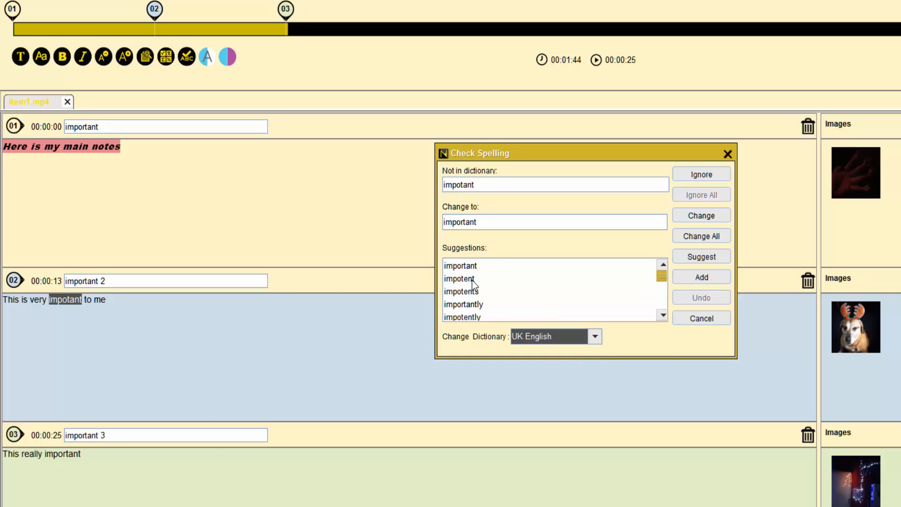
{"action": "left_click", "coordinate": [471, 280]}
{"action": "left_click", "coordinate": [469, 292]}
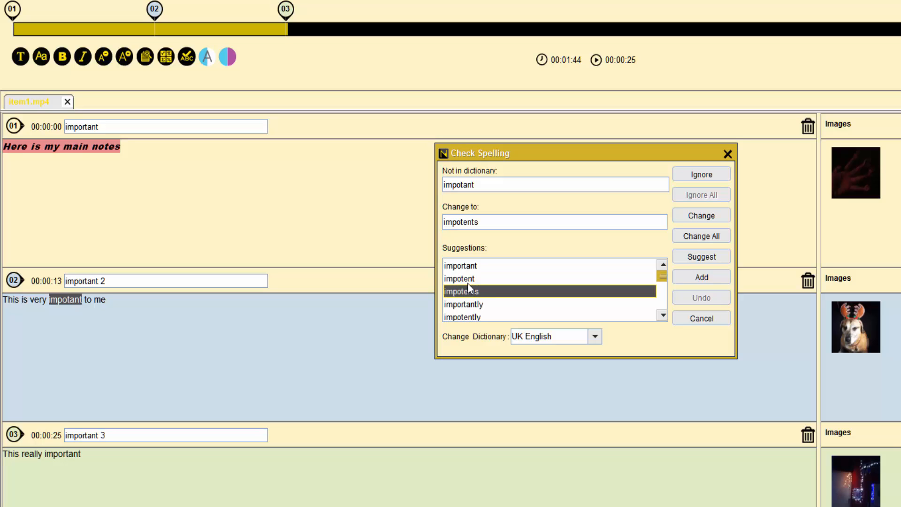
{"action": "left_click", "coordinate": [468, 269]}
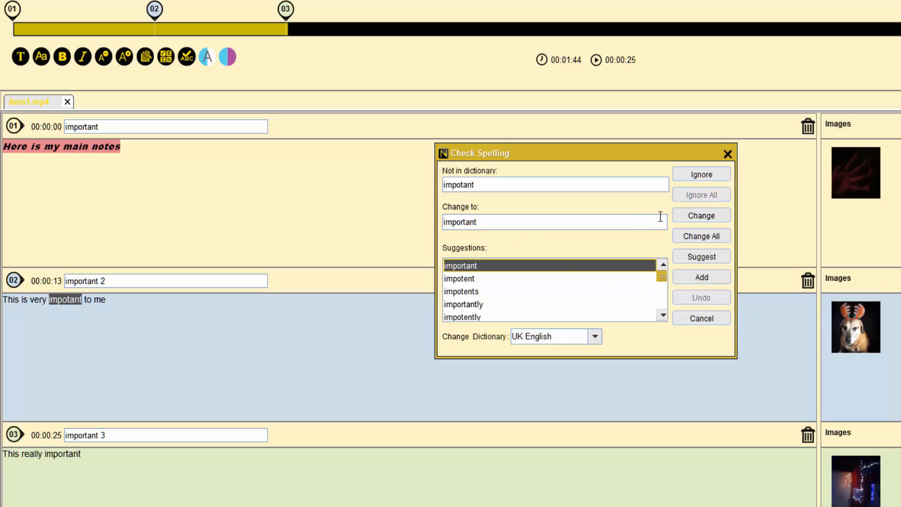
{"action": "left_click", "coordinate": [694, 218]}
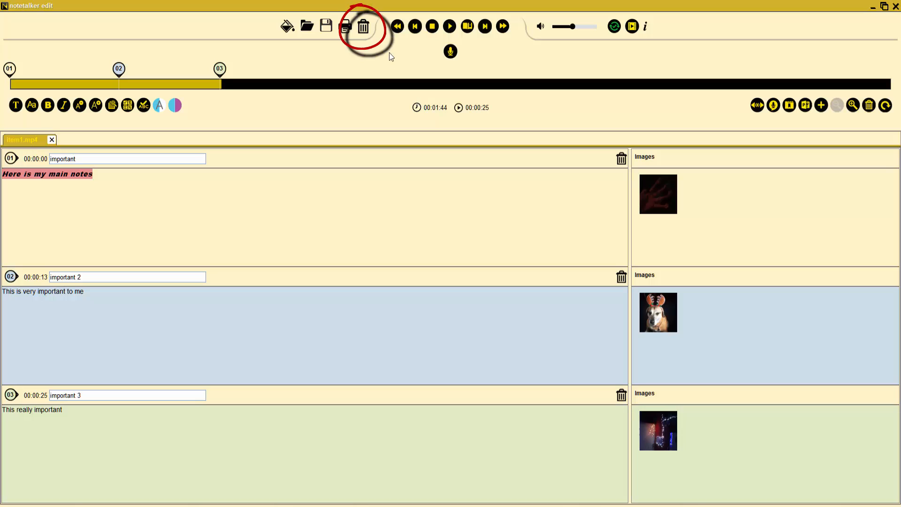
Delete the open audio file item1.mp4 and confirm the deletion
{"action": "left_click", "coordinate": [364, 27]}
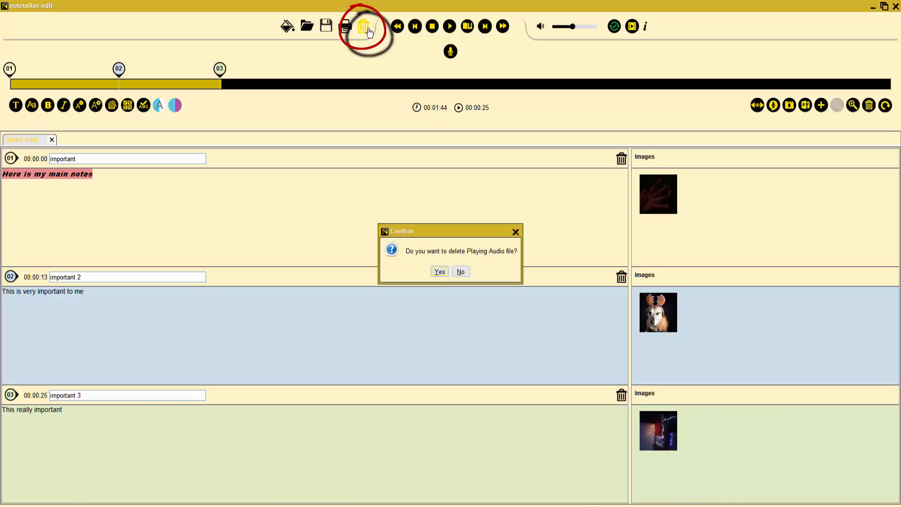
{"action": "left_click", "coordinate": [440, 272]}
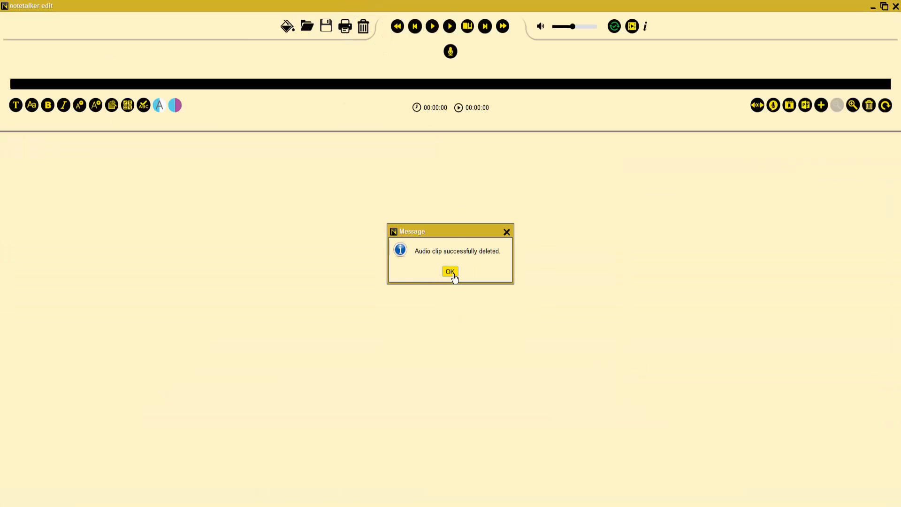
{"action": "left_click", "coordinate": [453, 274]}
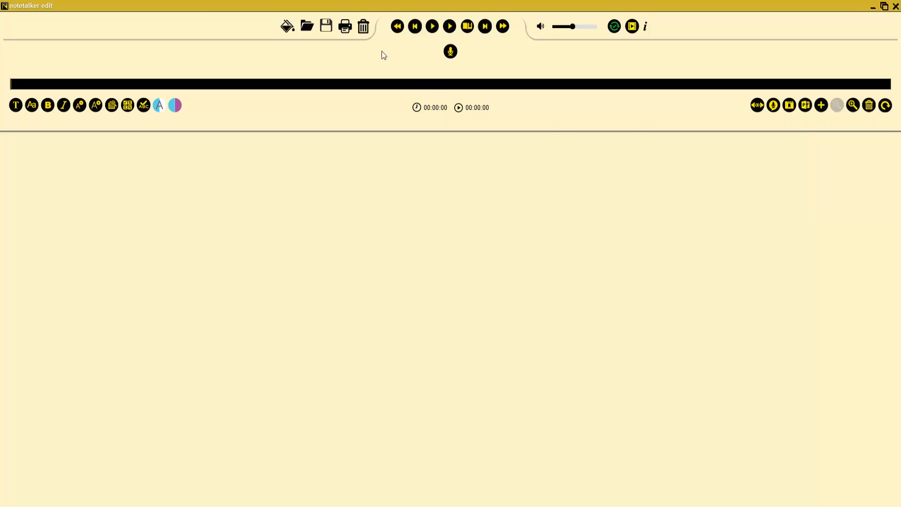
Open the WAV recording stored in the Conversor Notetalker folder under Apps in Dropbox
{"action": "left_click", "coordinate": [308, 27]}
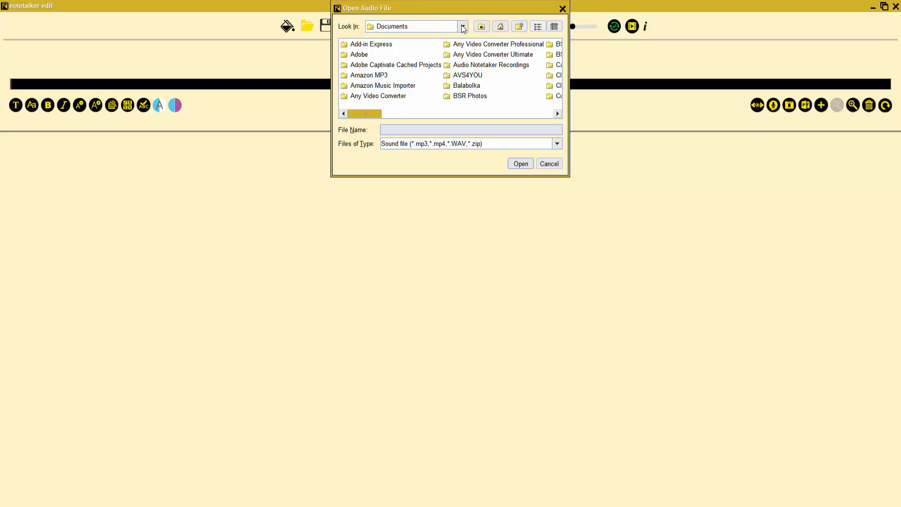
{"action": "left_click", "coordinate": [482, 27]}
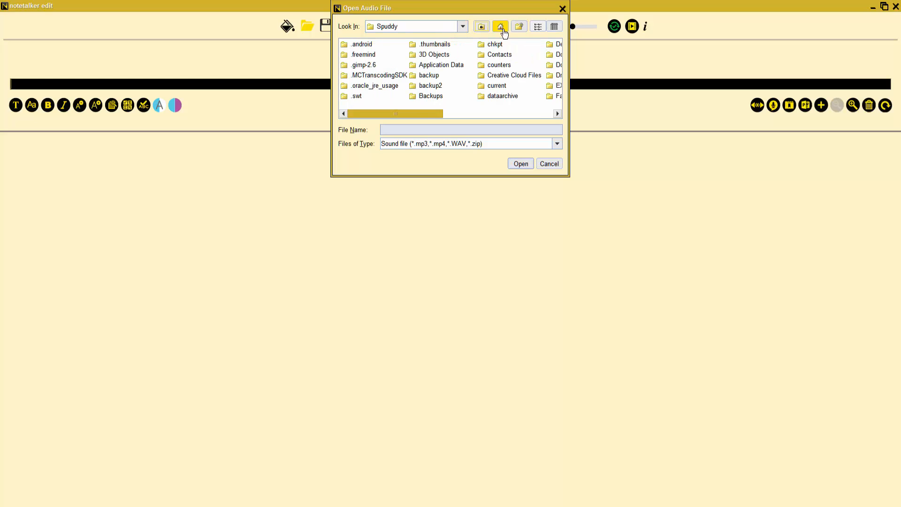
{"action": "left_click", "coordinate": [500, 27]}
{"action": "left_click", "coordinate": [369, 45]}
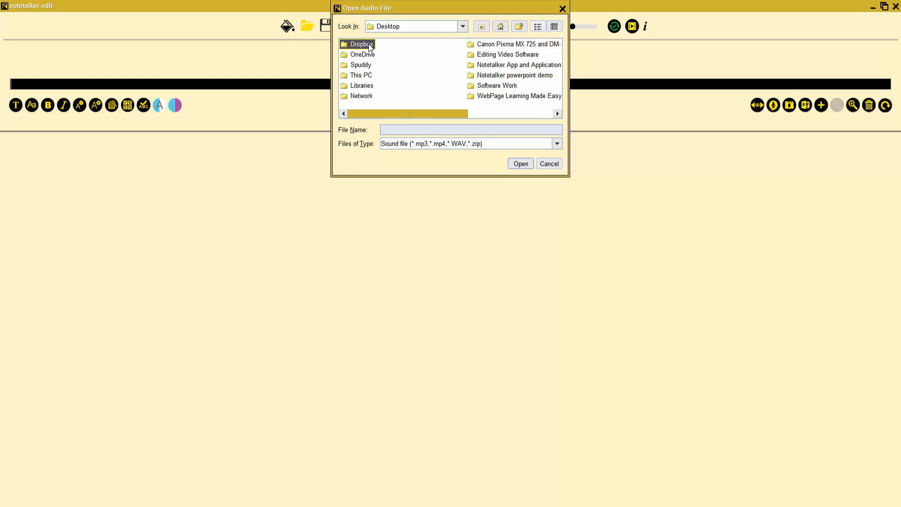
{"action": "double_click", "coordinate": [369, 44]}
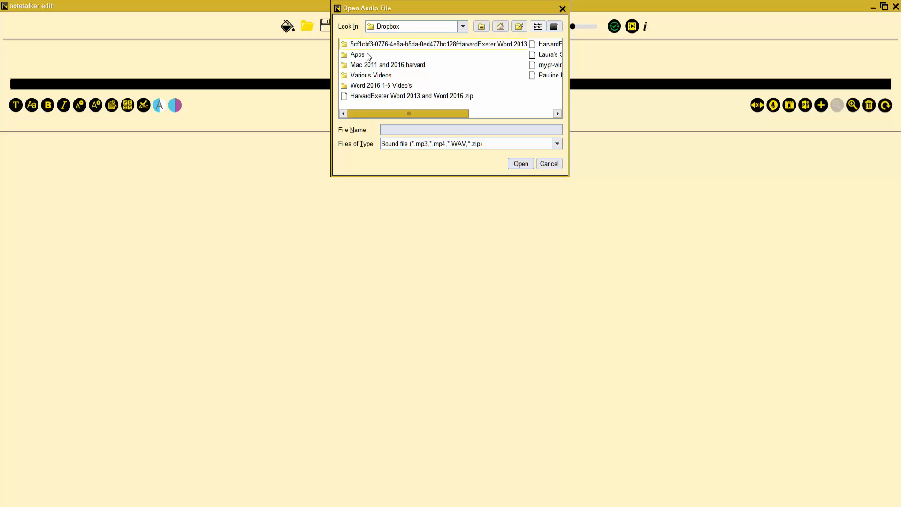
{"action": "double_click", "coordinate": [359, 55]}
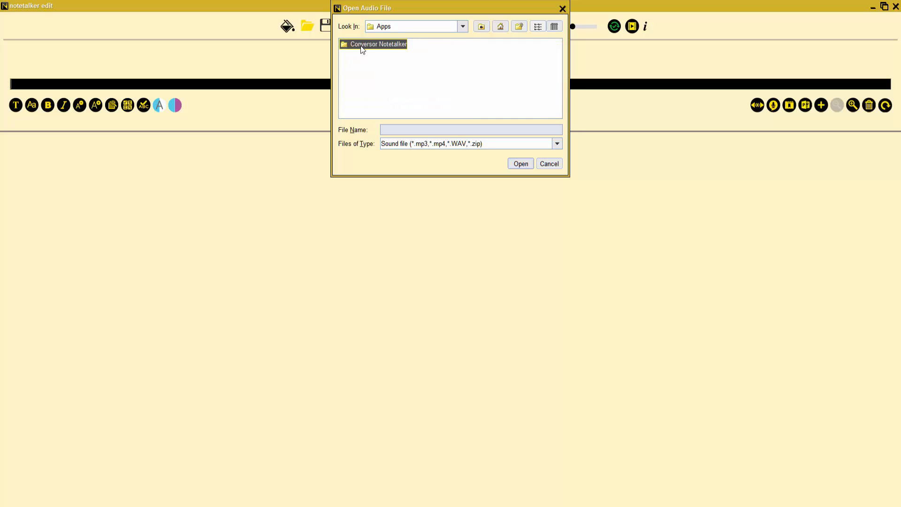
{"action": "double_click", "coordinate": [360, 46]}
{"action": "double_click", "coordinate": [362, 73]}
{"action": "double_click", "coordinate": [376, 46]}
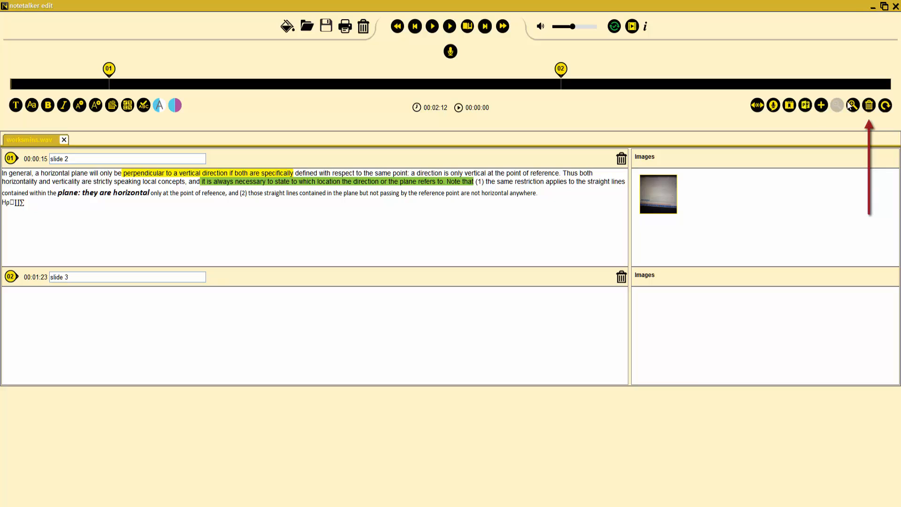
Delete the slide 2 bookmark's image and add Science World.pptx from the "Notetalker powerpoint demo" folder on the Desktop
{"action": "left_click", "coordinate": [870, 105]}
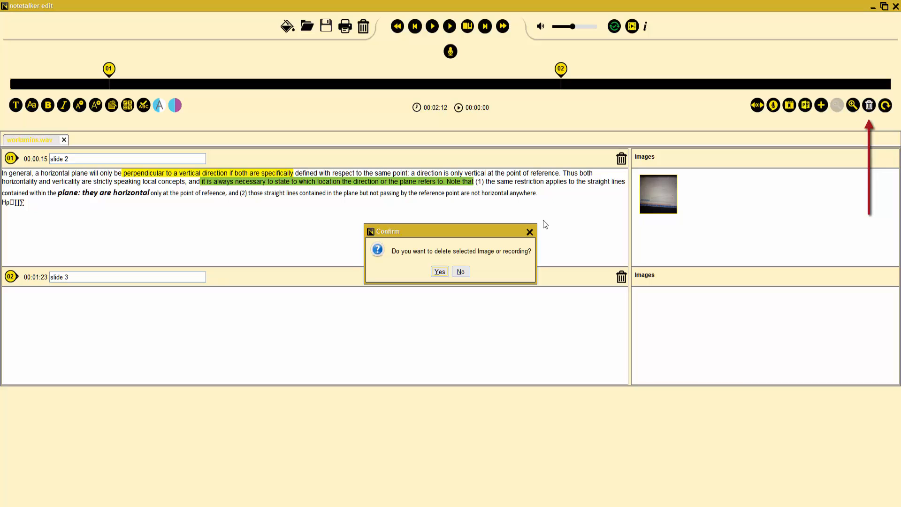
{"action": "left_click", "coordinate": [432, 272]}
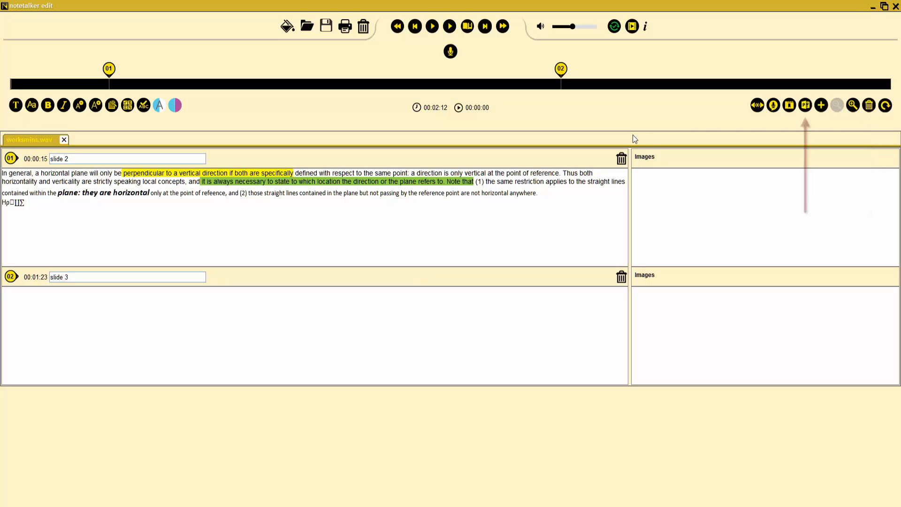
{"action": "left_click", "coordinate": [806, 105]}
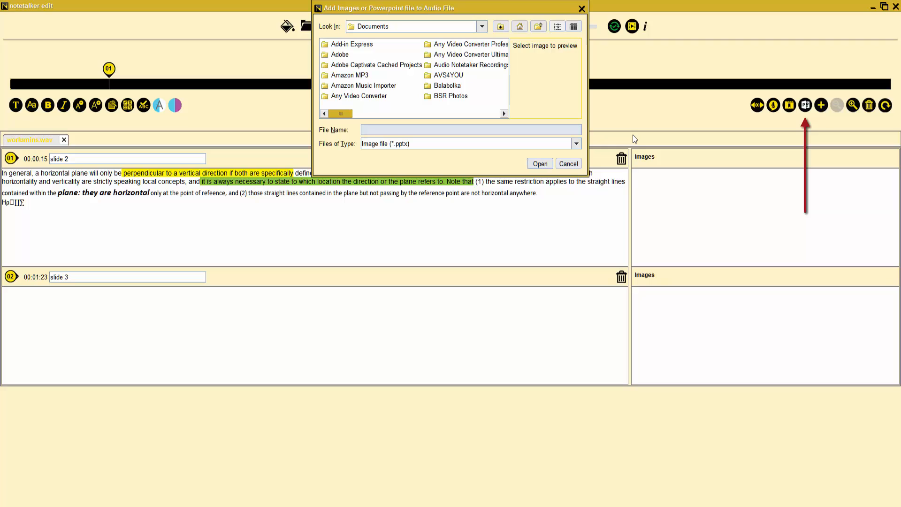
{"action": "left_click", "coordinate": [482, 26]}
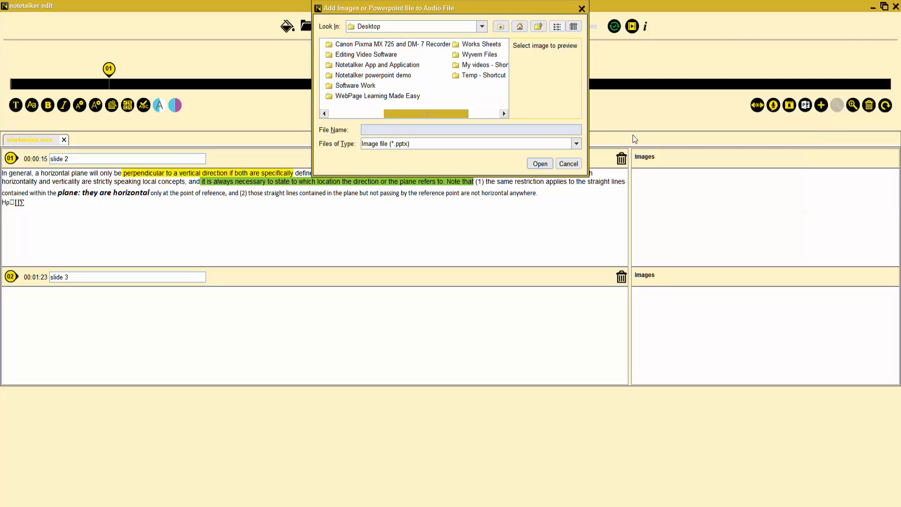
{"action": "double_click", "coordinate": [373, 75]}
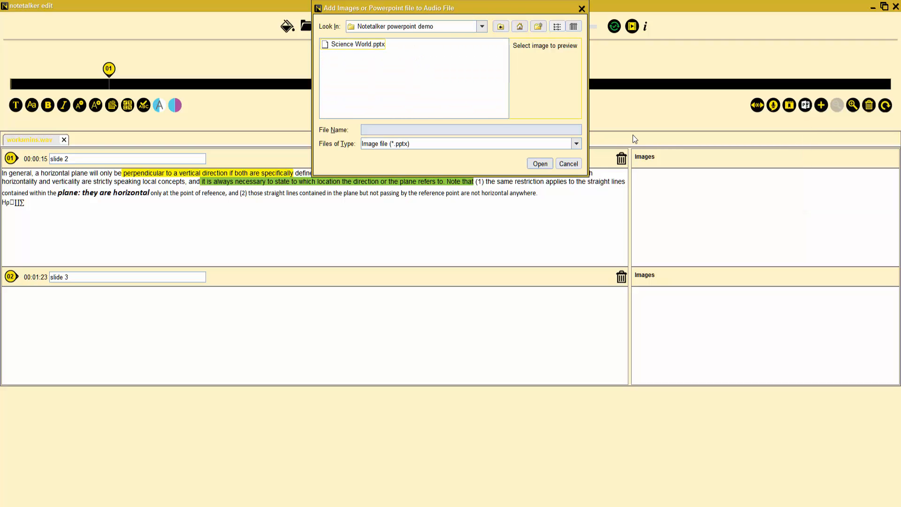
{"action": "double_click", "coordinate": [360, 44]}
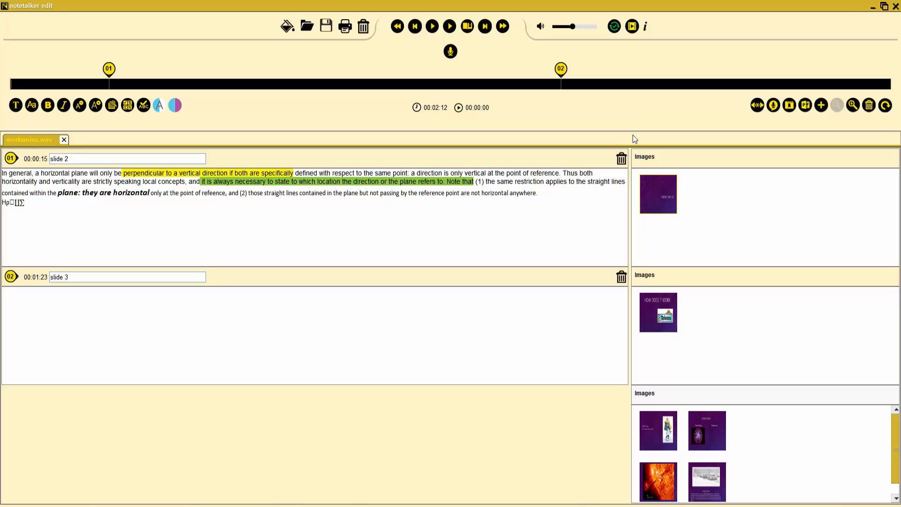
{"action": "right_click", "coordinate": [706, 185]}
{"action": "right_click", "coordinate": [686, 156]}
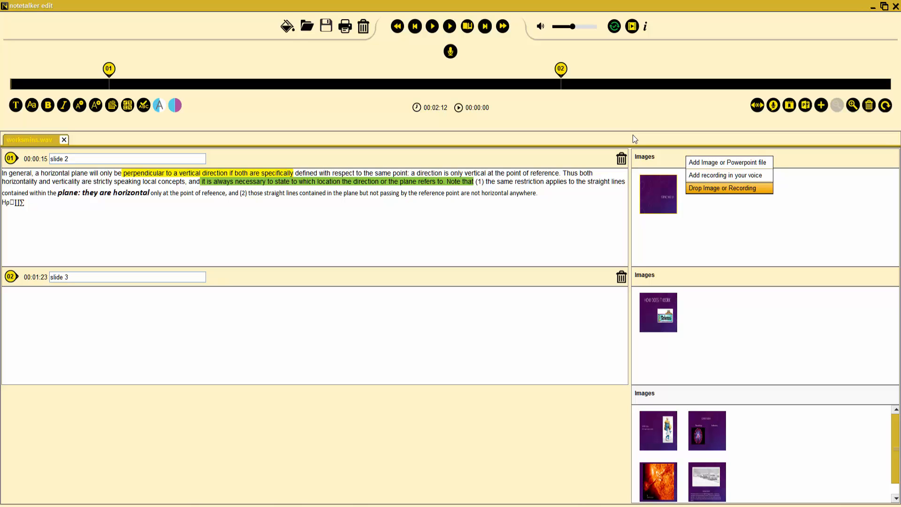
{"action": "left_click", "coordinate": [723, 188]}
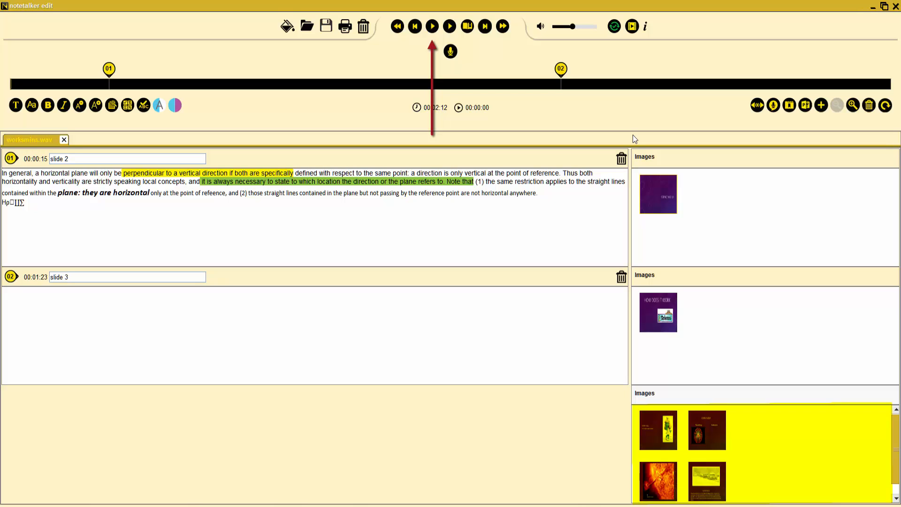
Play the recording and add a bookmark named "slide 4" at 00:01:36
{"action": "key", "text": "space"}
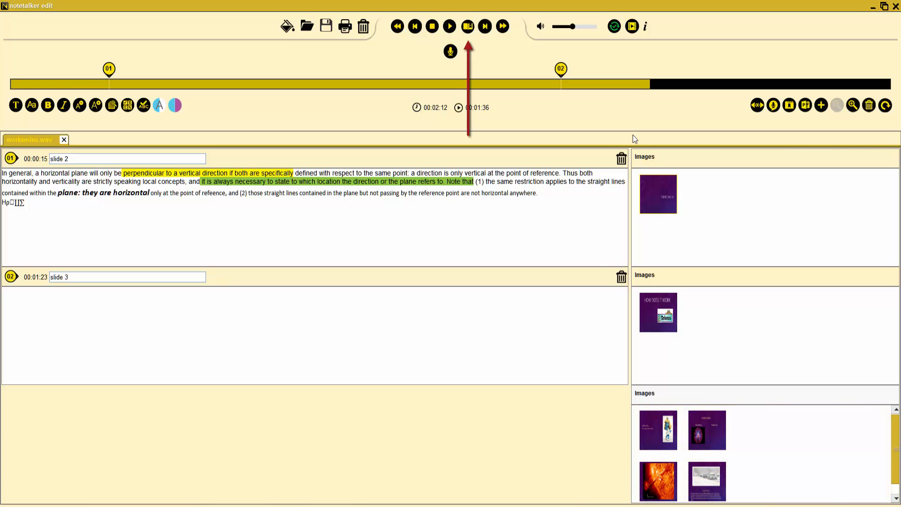
{"action": "key", "text": "ctrl+b"}
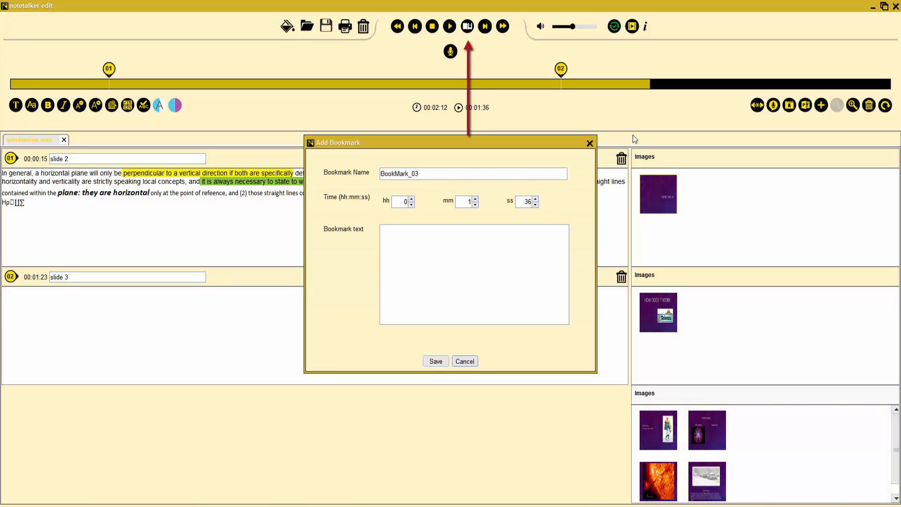
{"action": "key", "text": "ctrl+a"}
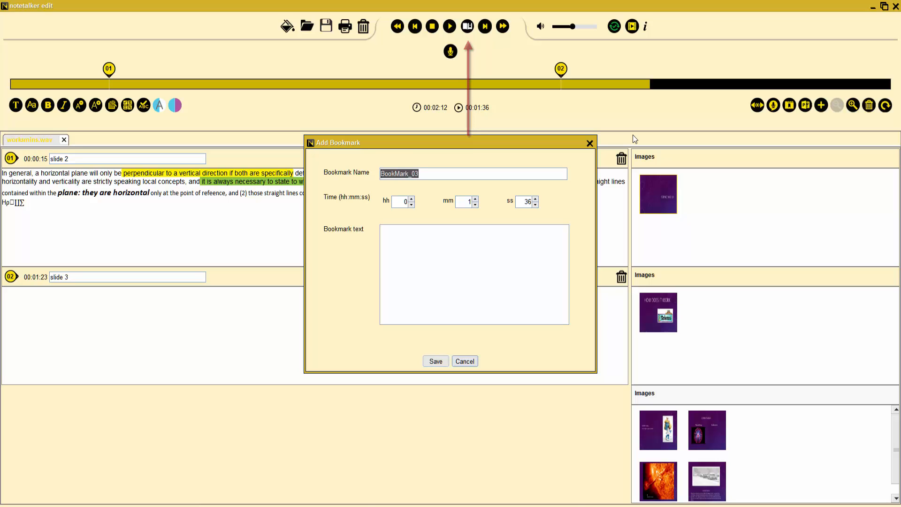
{"action": "type", "text": "slide 4"}
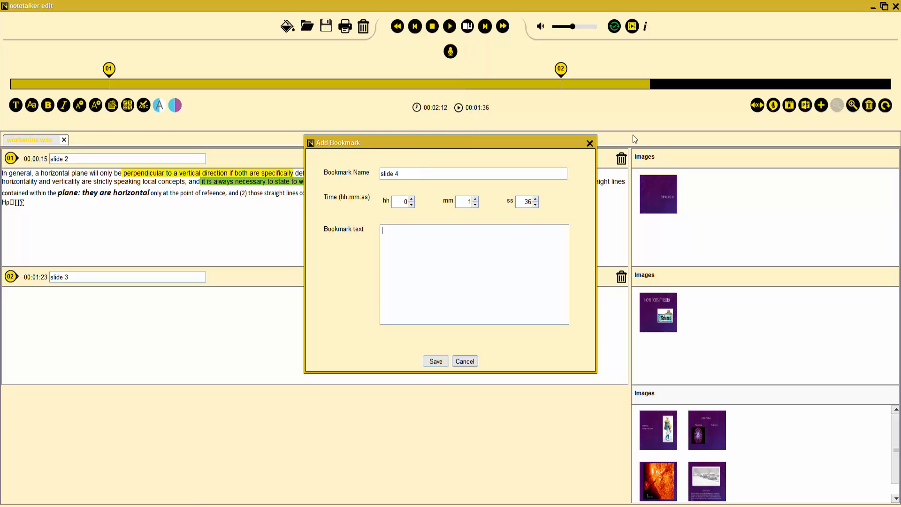
{"action": "key", "text": "Return"}
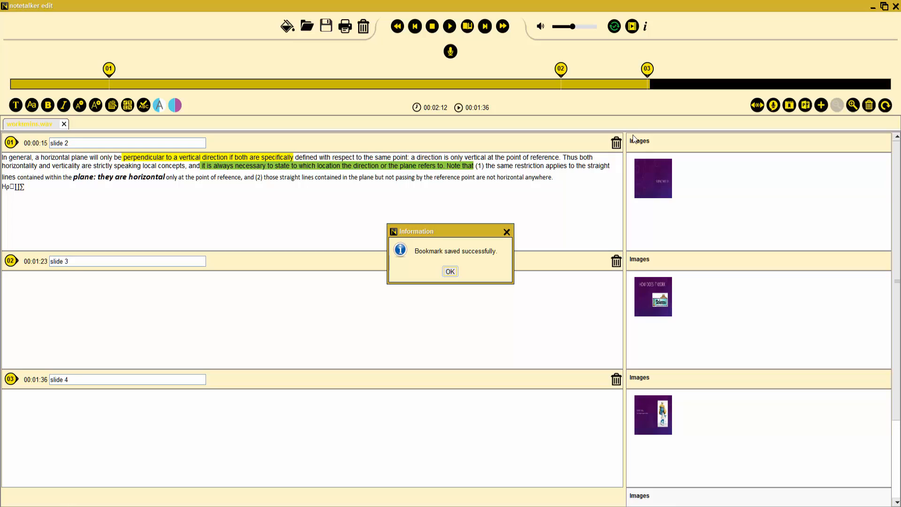
{"action": "key", "text": "Return"}
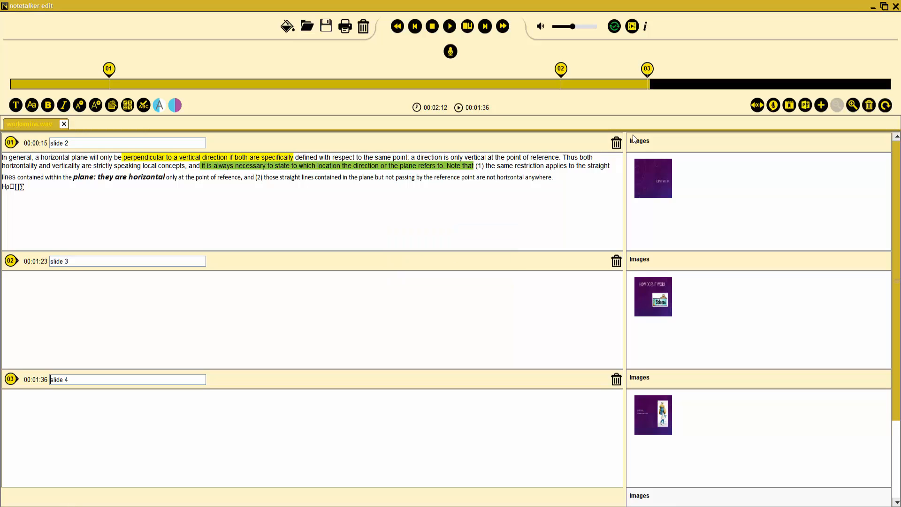
Examine how the imported slides are matched to the bookmarks and return the playback to the start of the recording
{"action": "scroll", "coordinate": [633, 138], "scroll_direction": "down", "scroll_amount": 3}
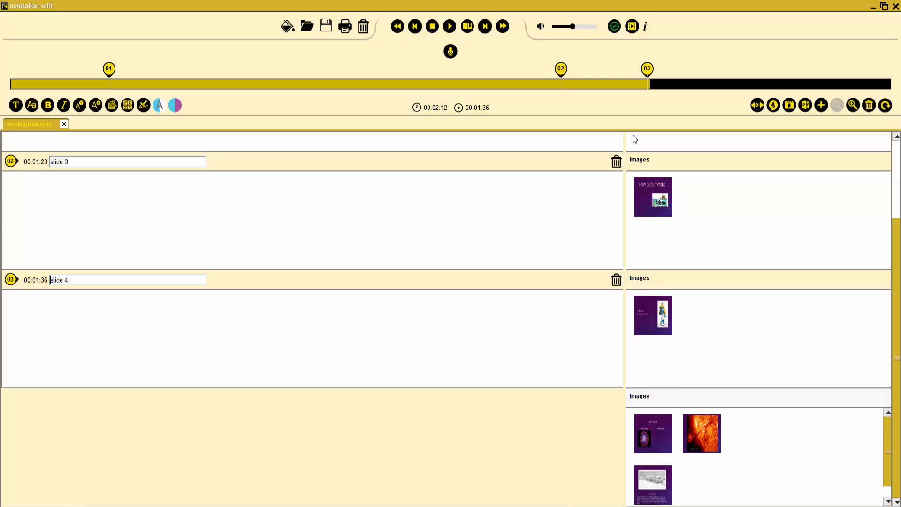
{"action": "scroll", "coordinate": [635, 139], "scroll_direction": "up", "scroll_amount": 3}
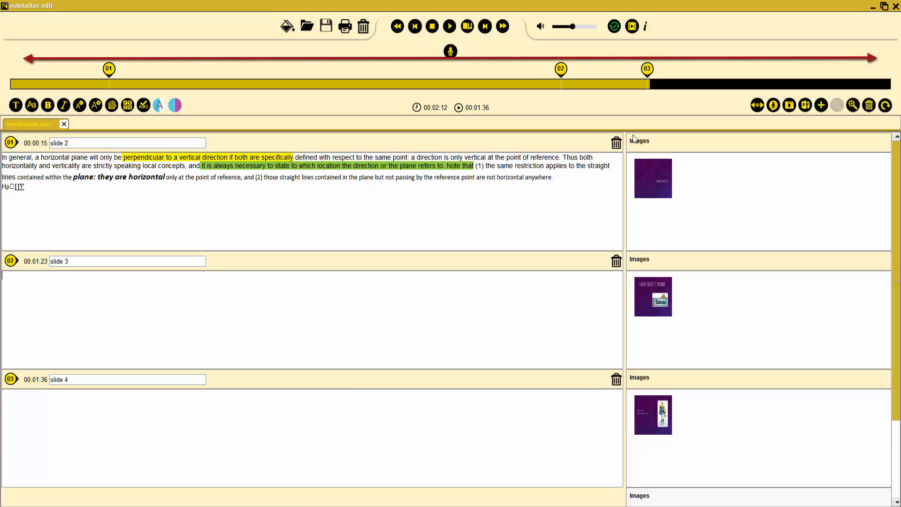
{"action": "key", "text": "space"}
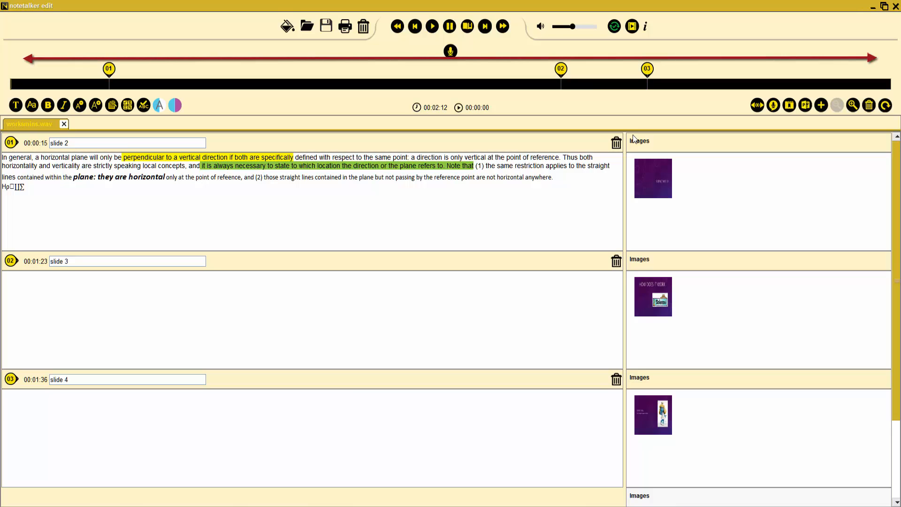
{"action": "scroll", "coordinate": [635, 139], "scroll_direction": "down", "scroll_amount": 3}
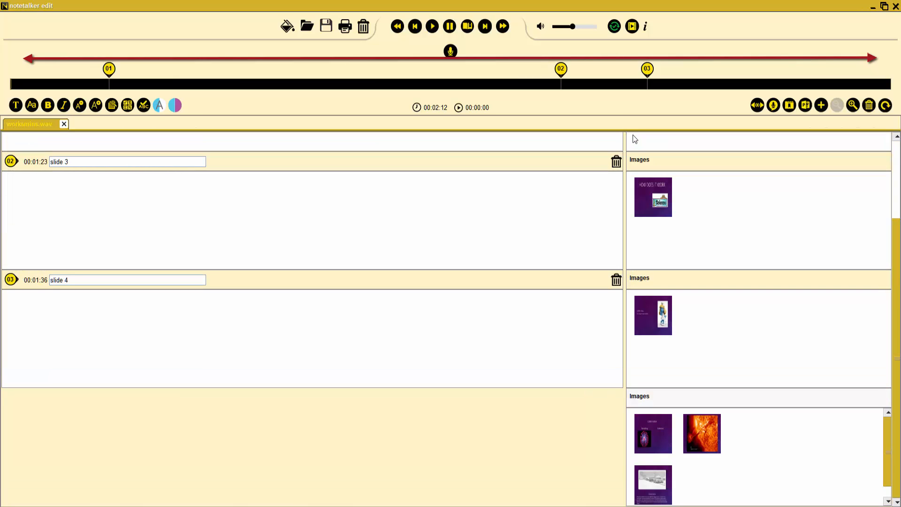
Look at the print settings for the note and close them without printing
{"action": "key", "text": "Tab"}
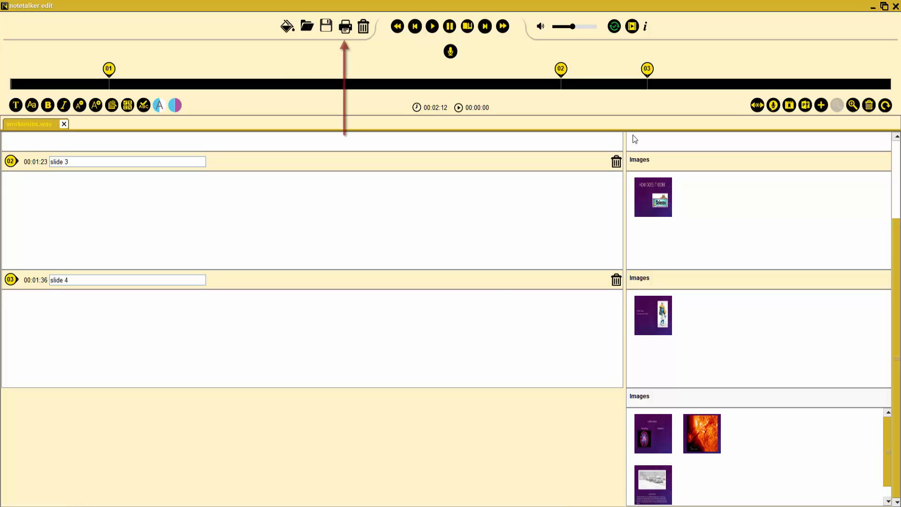
{"action": "key", "text": "ctrl+p"}
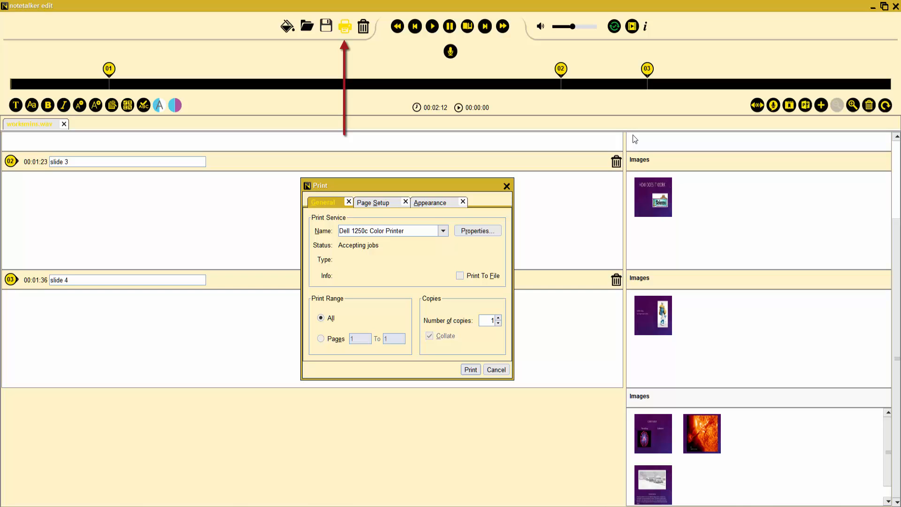
{"action": "key", "text": "Escape"}
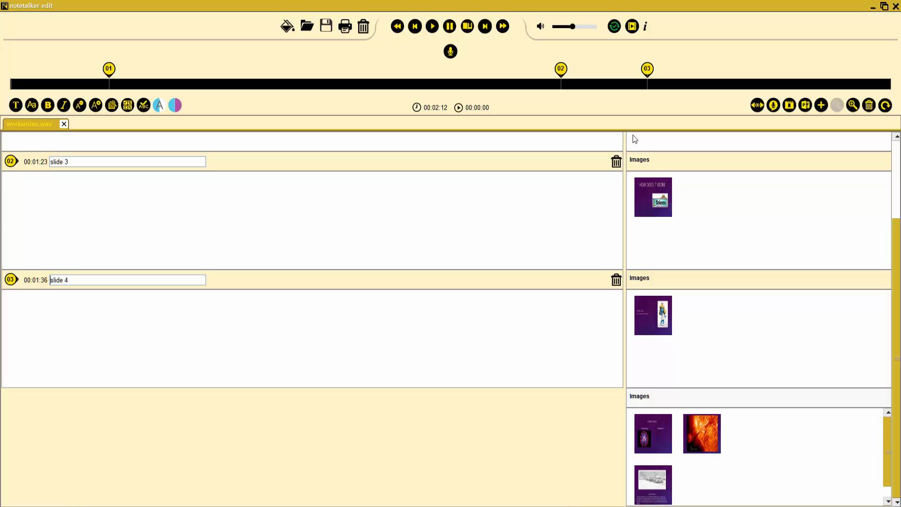